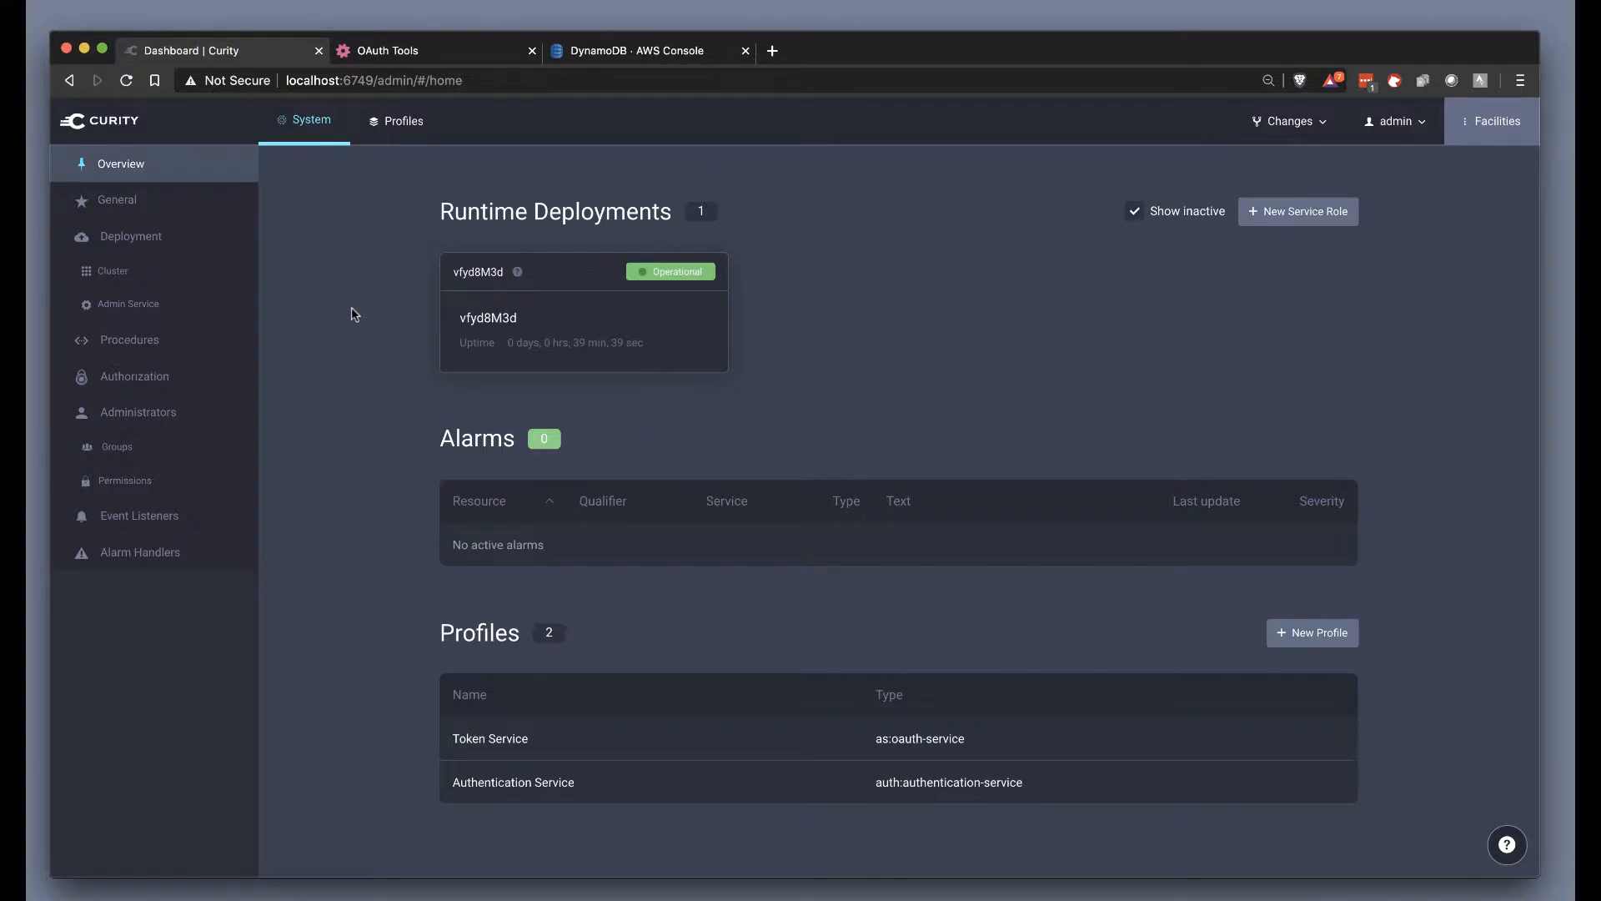
Examine the split-token procedure assigned to the Authorization Code flow of the Token Service's token-service-token endpoint, and close its code editor
left_click(412, 131)
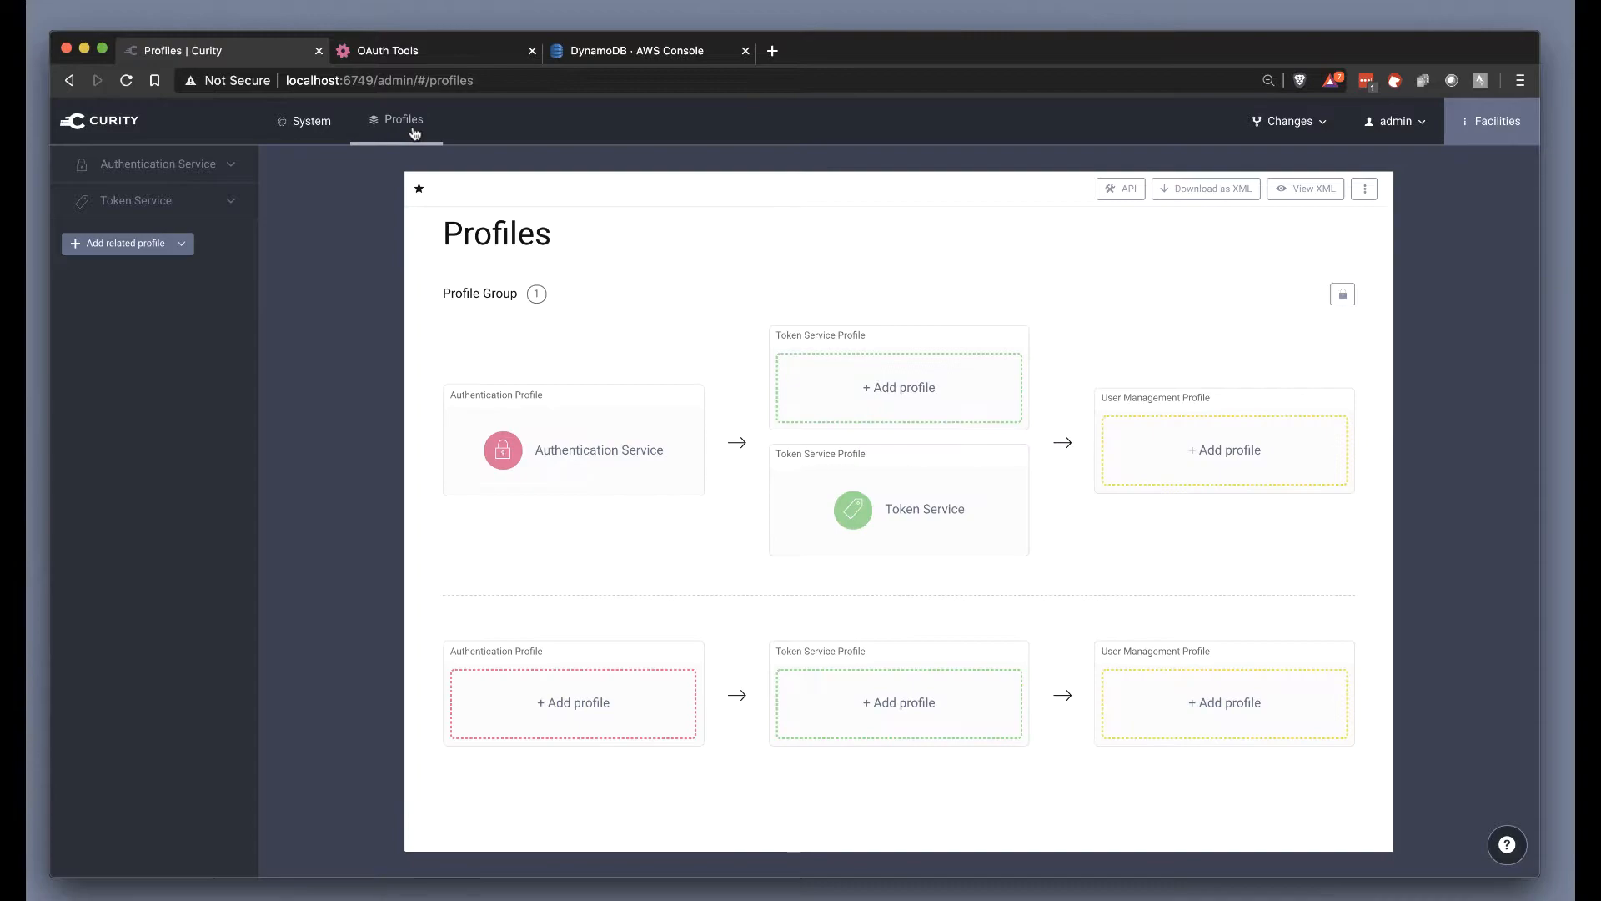
left_click(812, 476)
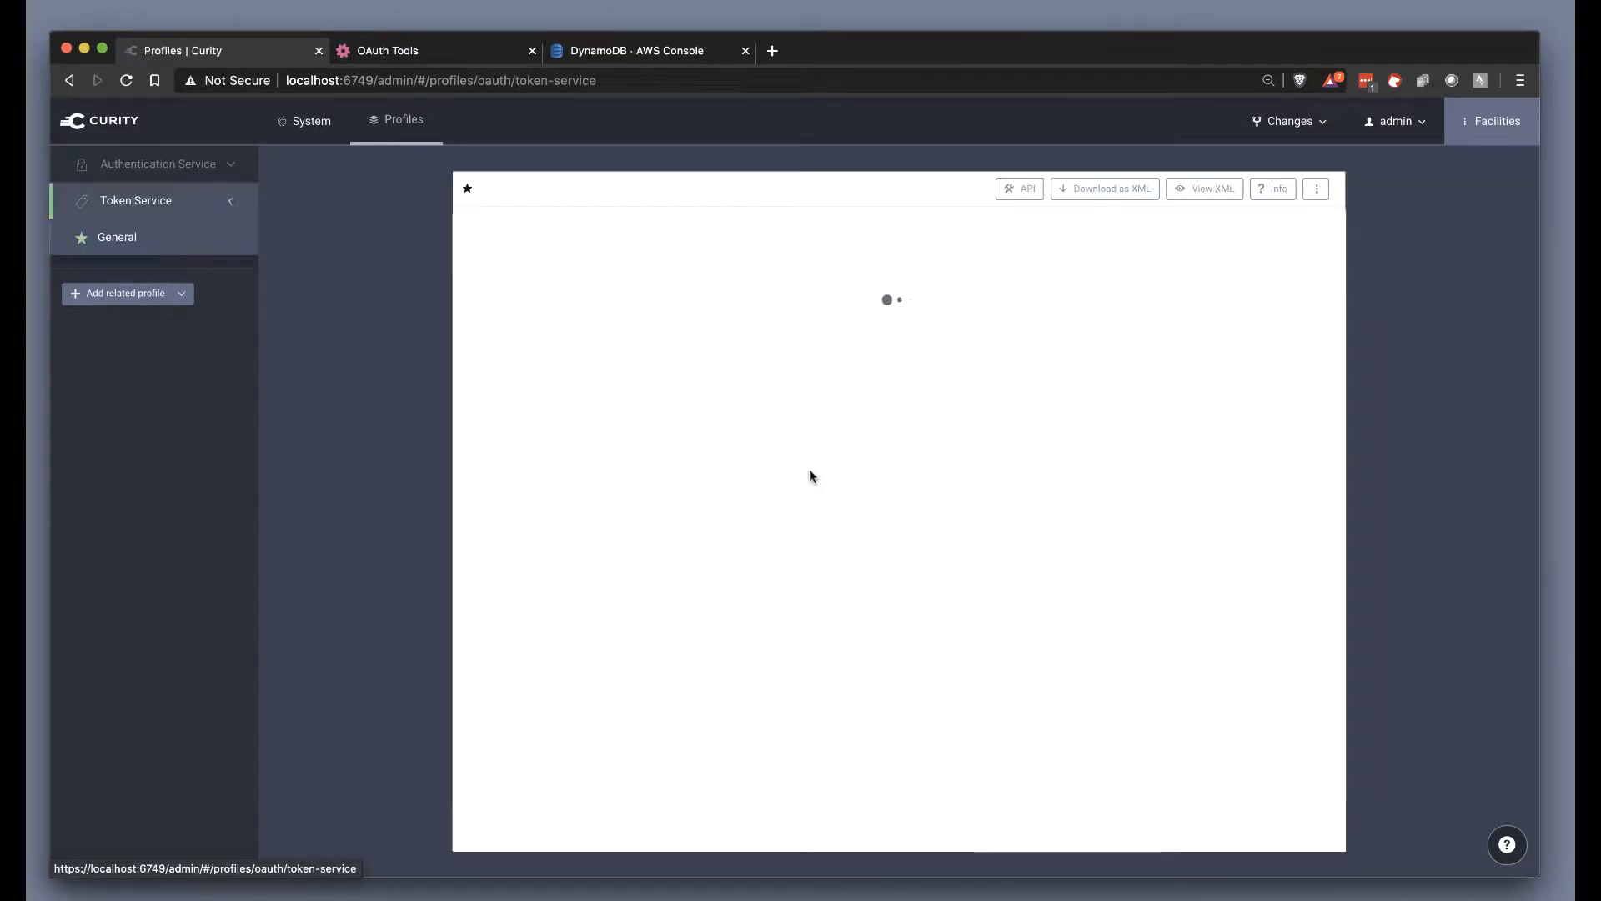
left_click(133, 519)
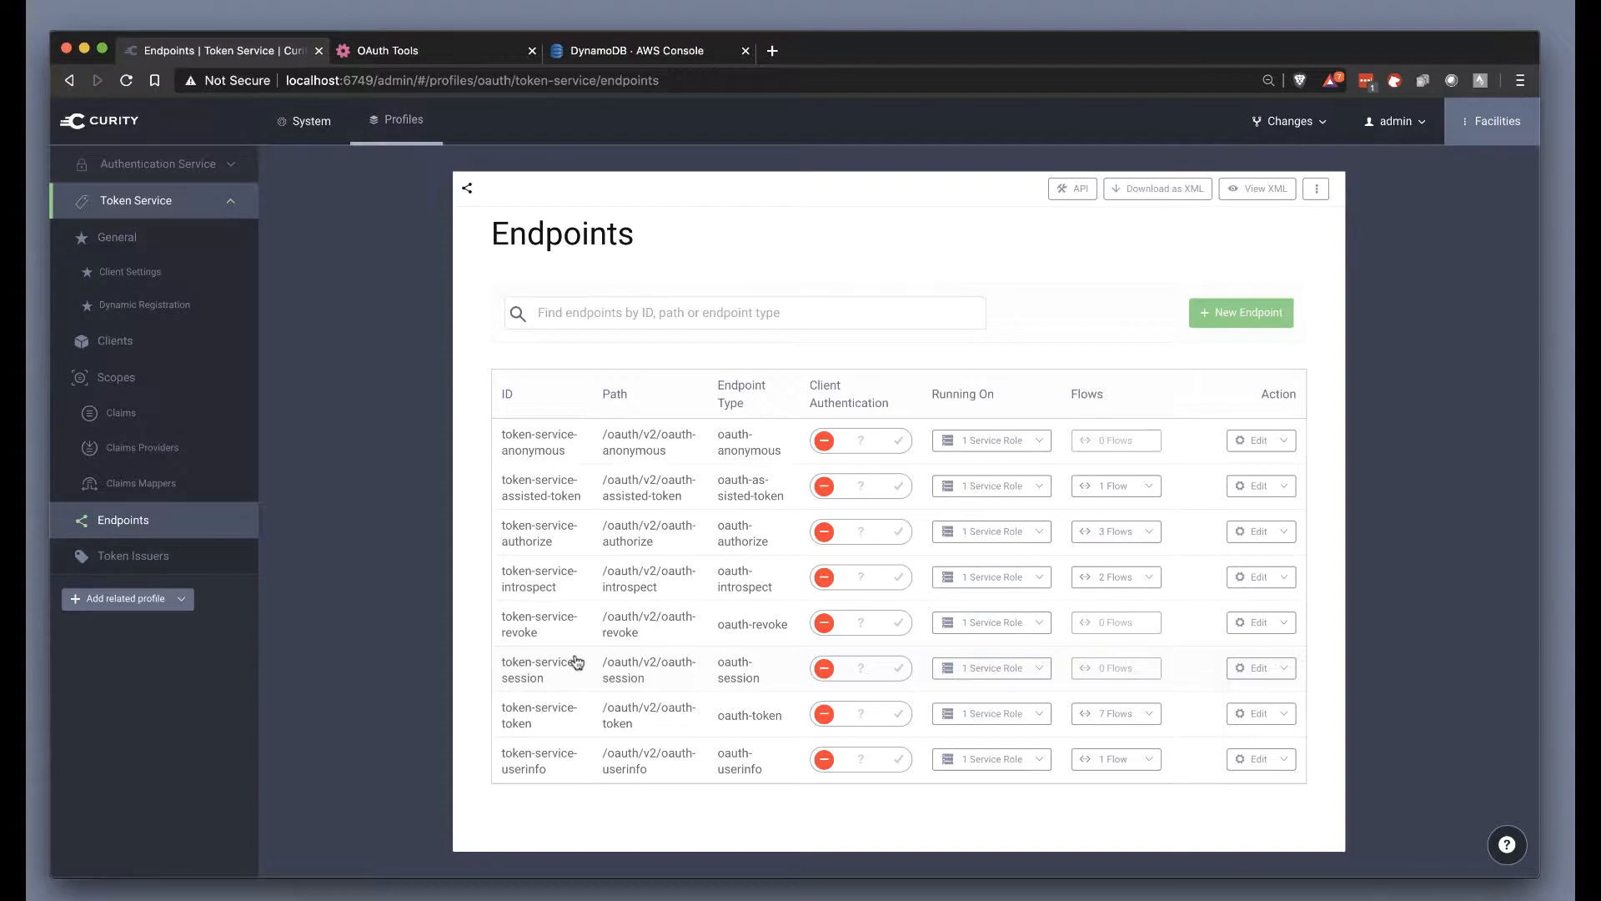
left_click(1151, 714)
scroll(931, 789, "down", 3)
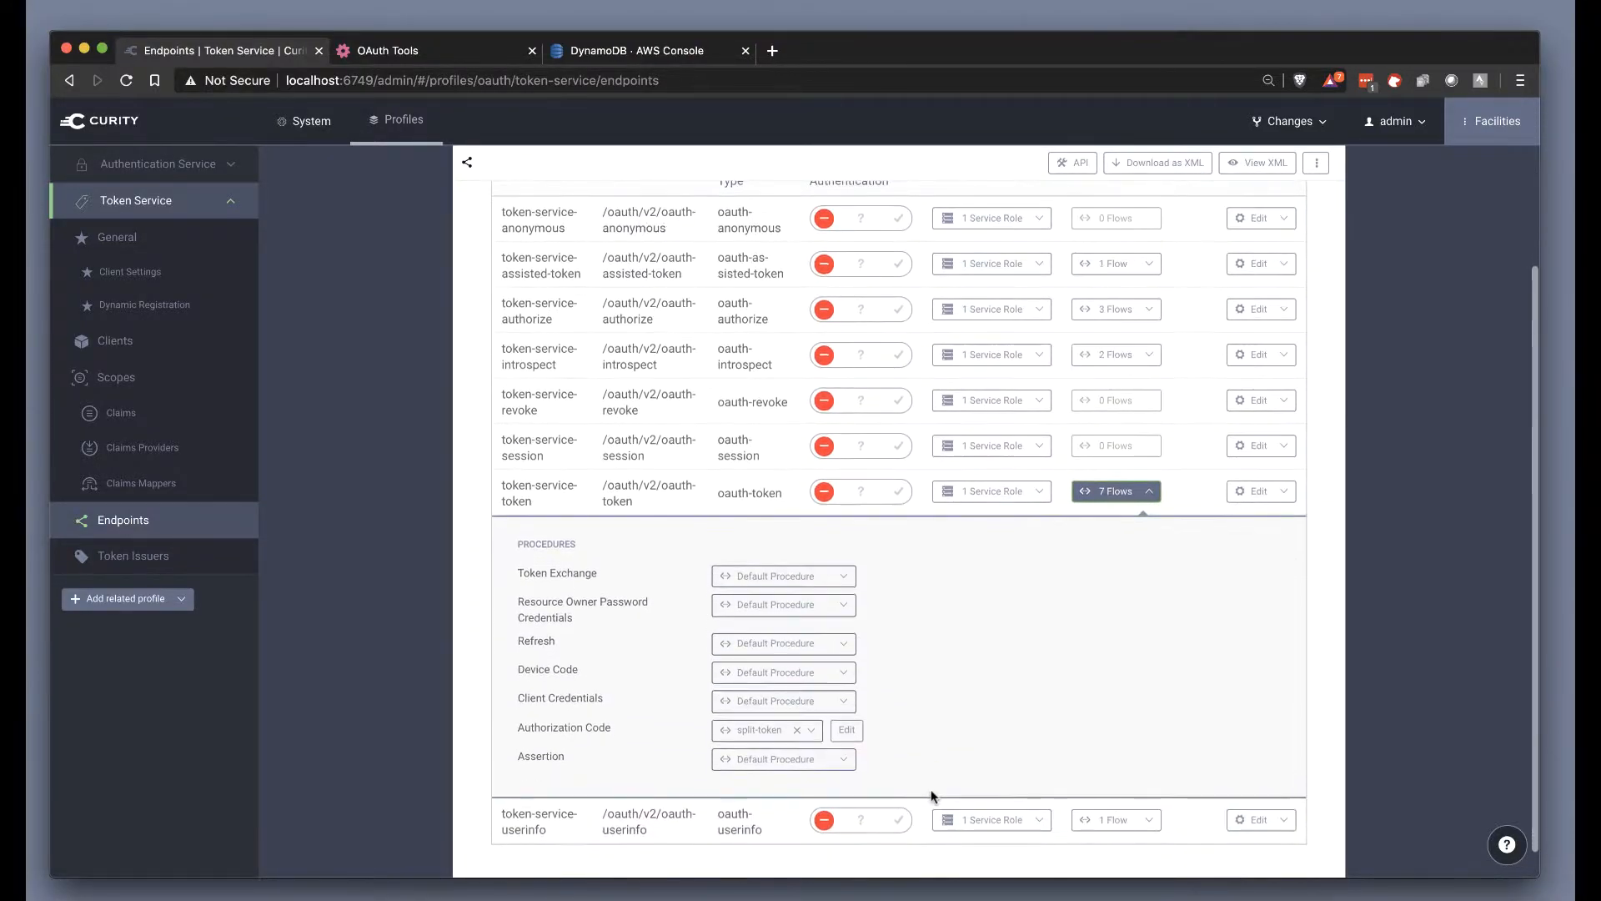
scroll(931, 789, "down", 1)
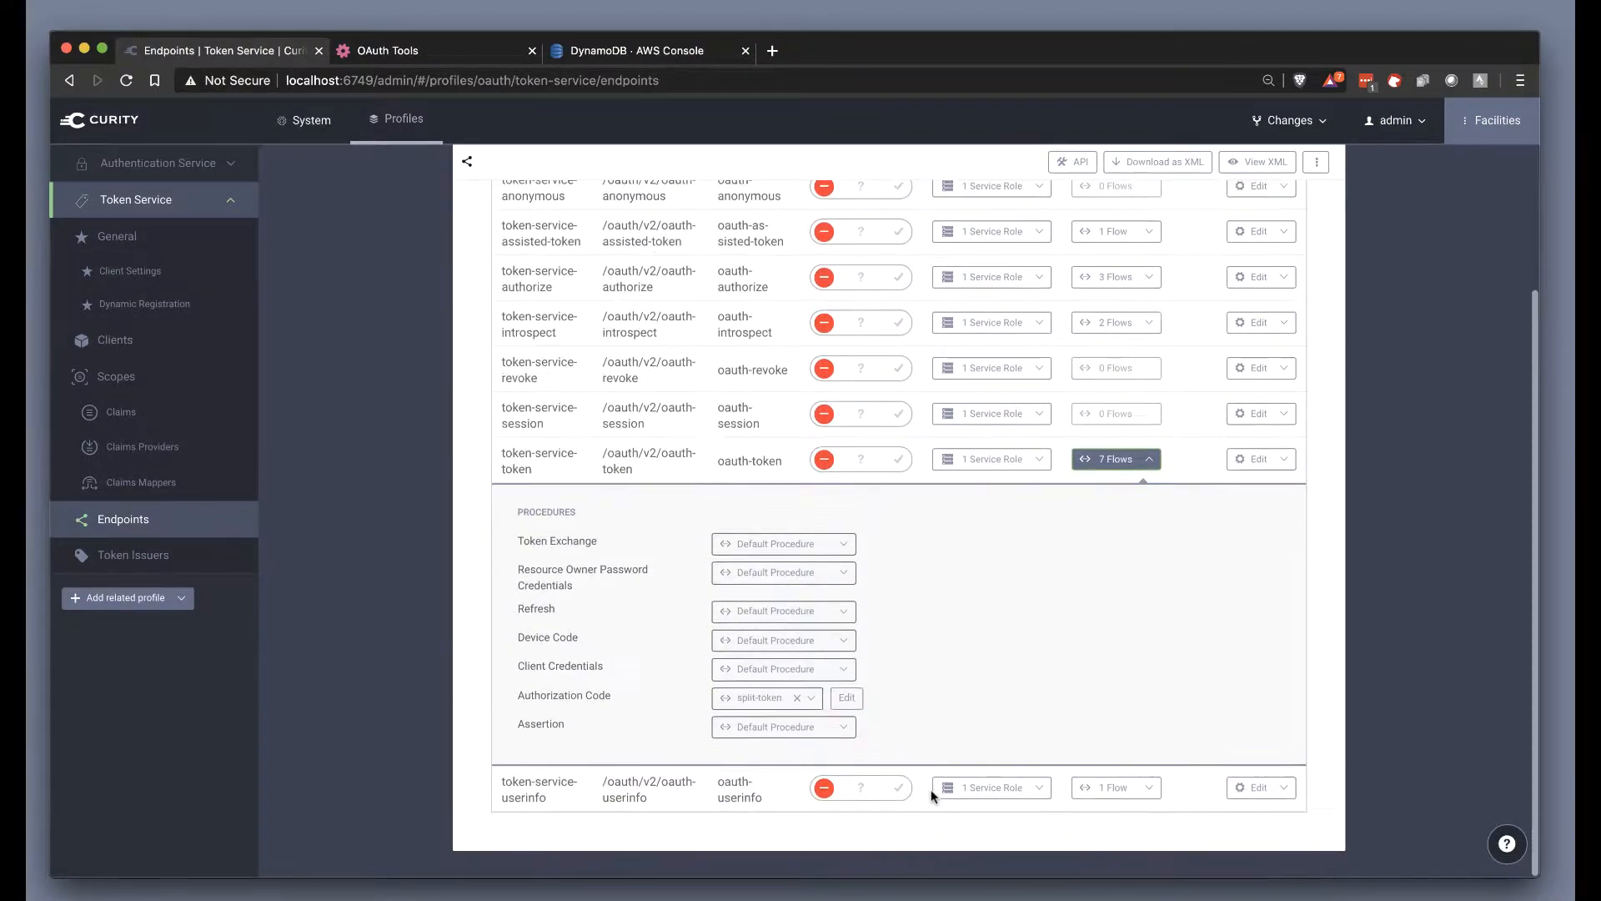
left_click(845, 698)
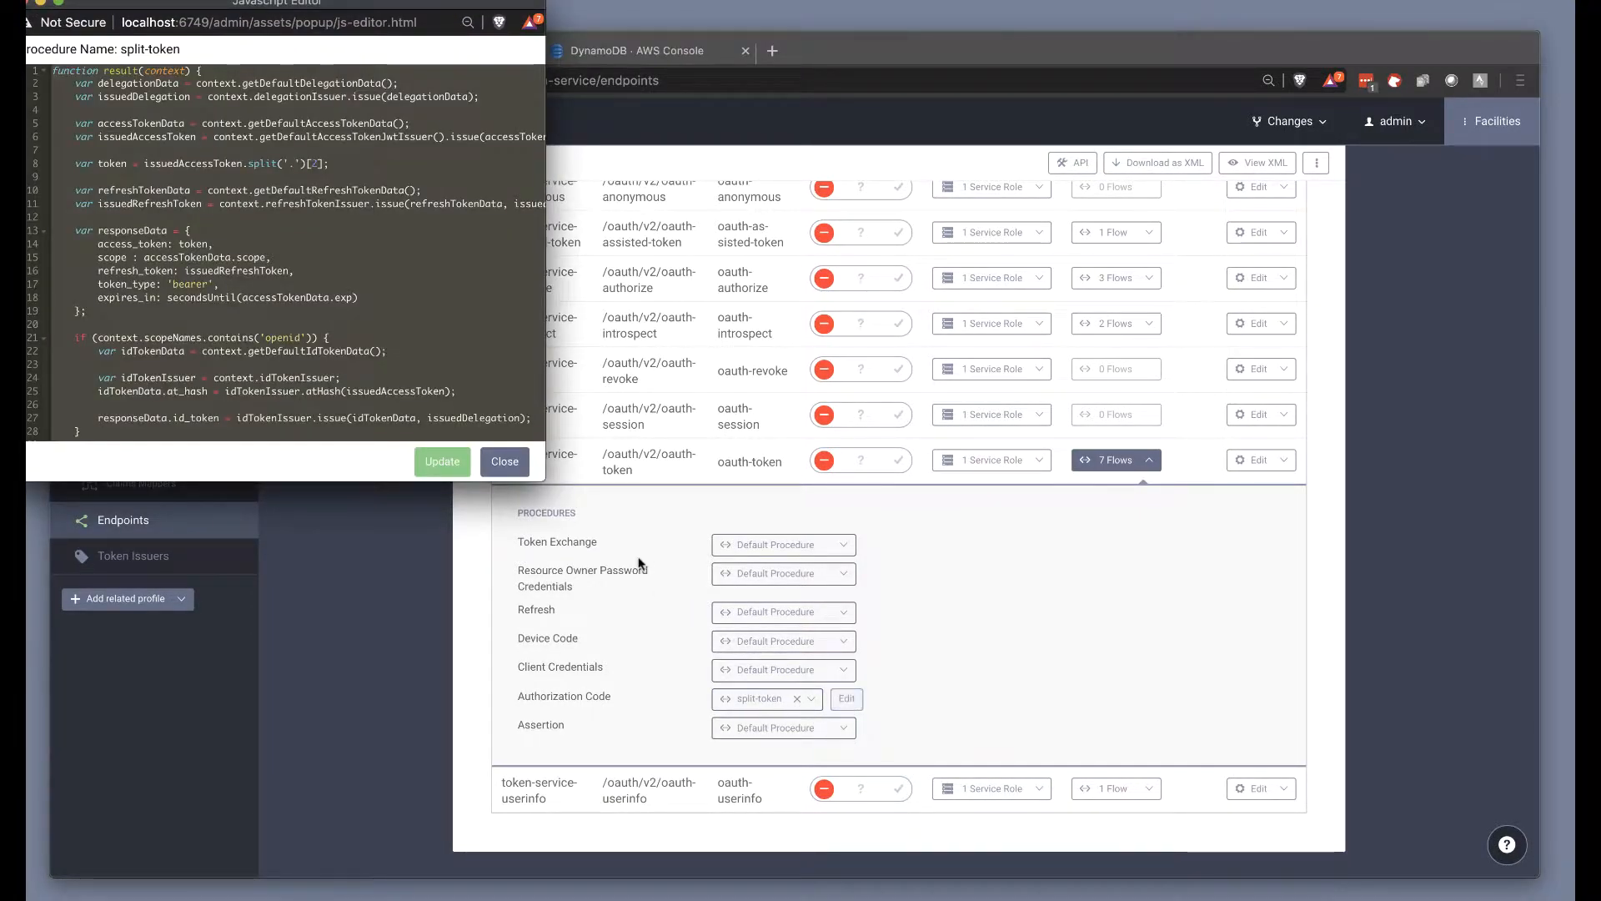
left_click_drag(545, 481, 1044, 575)
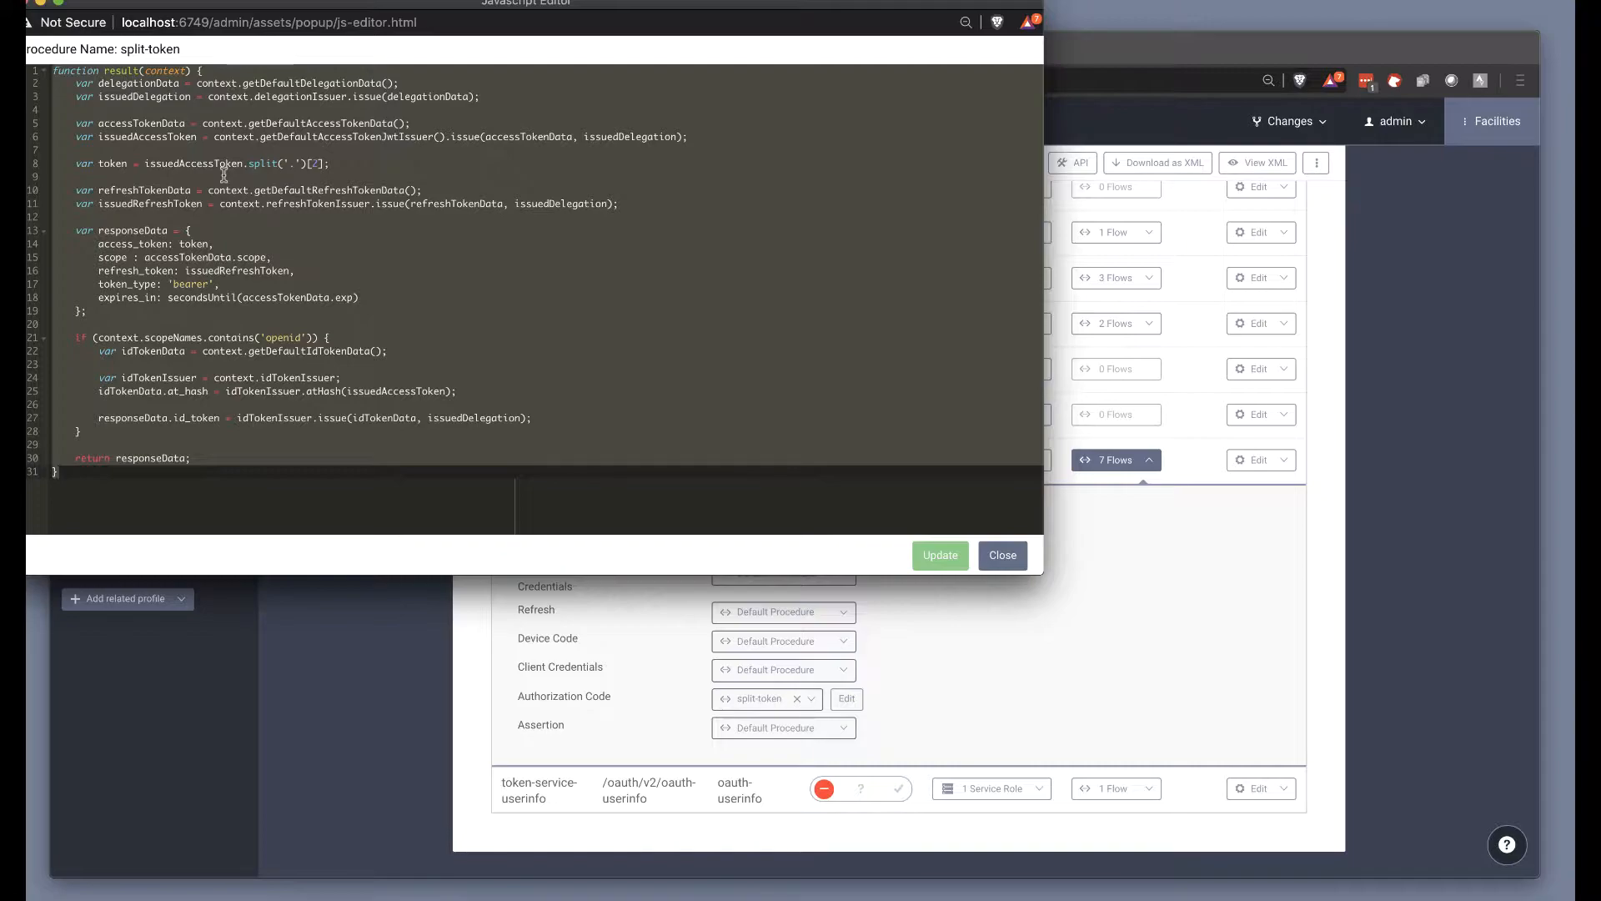
left_click(999, 564)
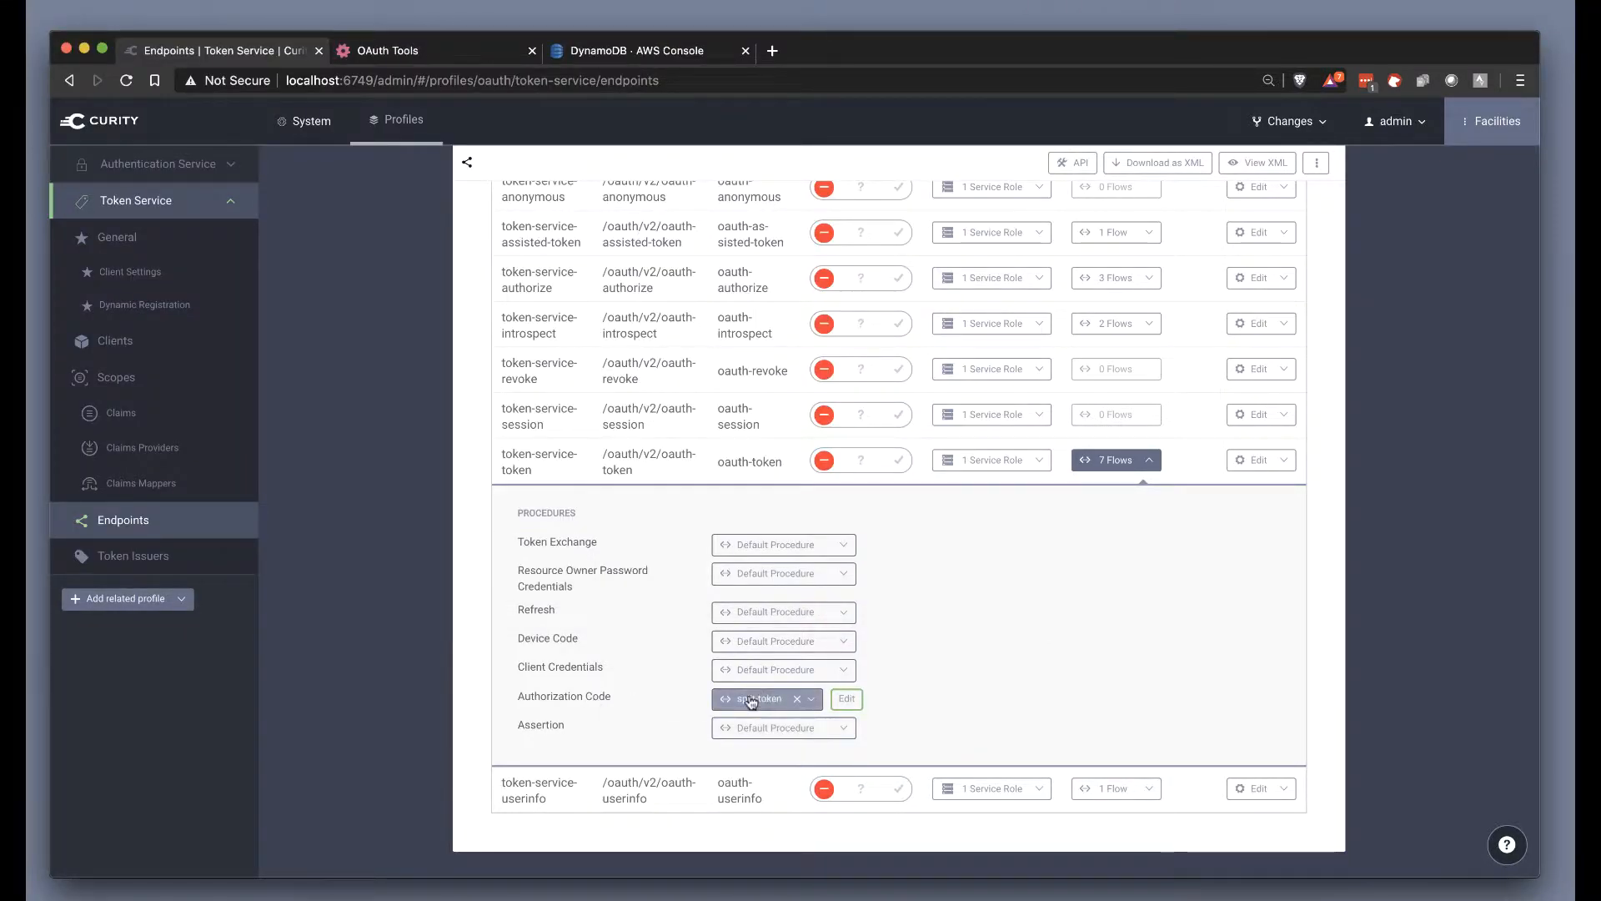
Open the aws-token-listener event listener's configuration to review its AWS region, DynamoDB table name and token signature column
left_click(122, 132)
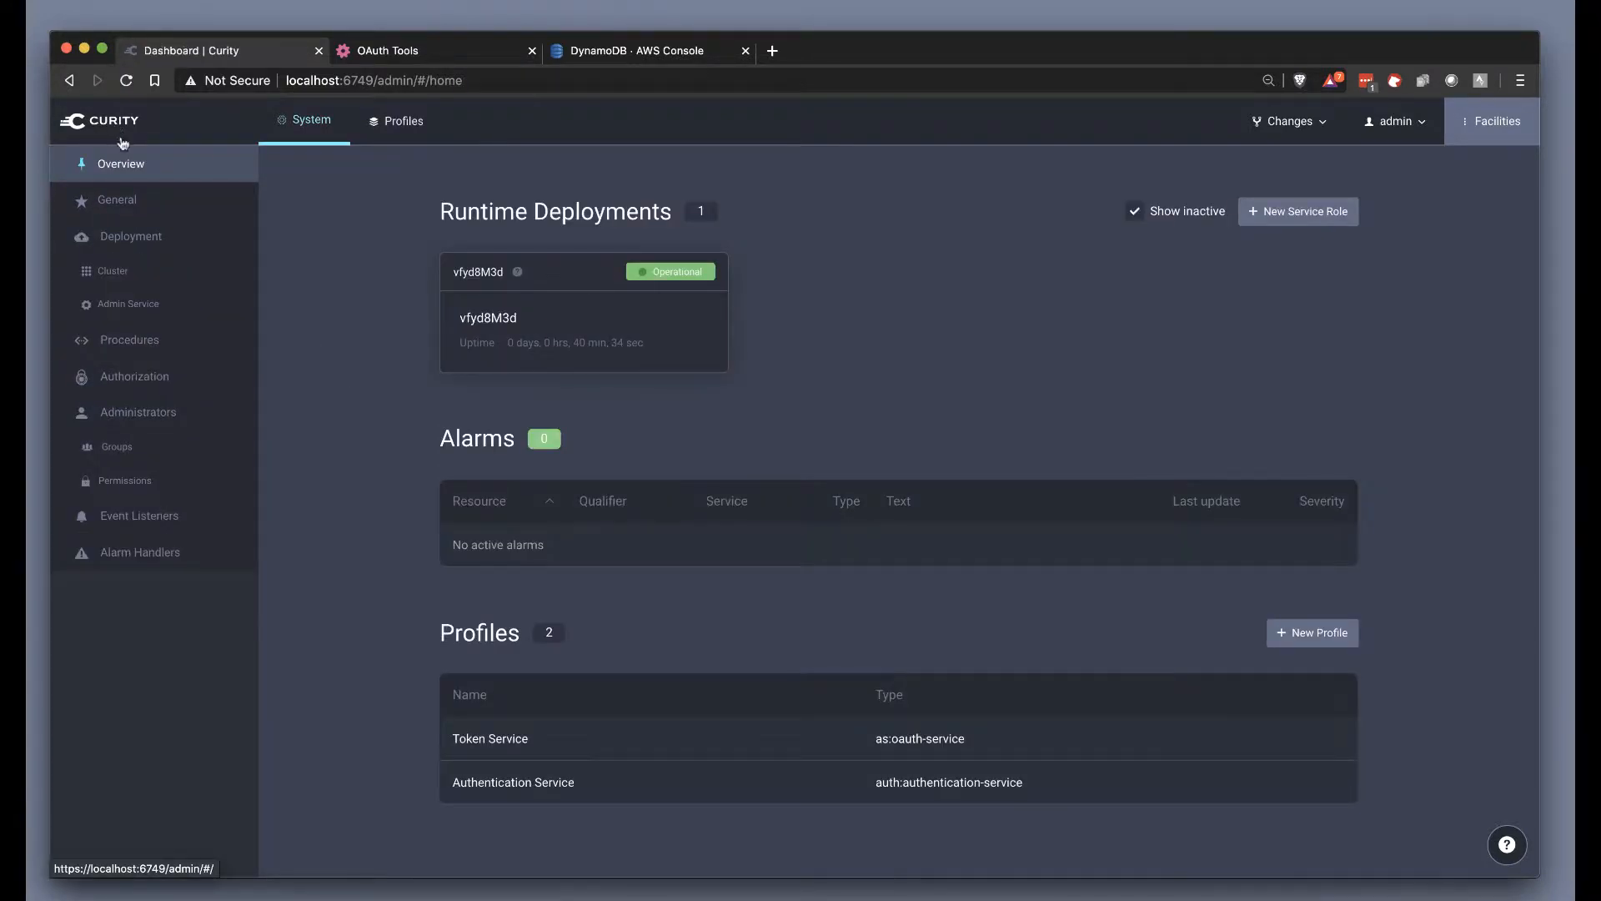
left_click(159, 521)
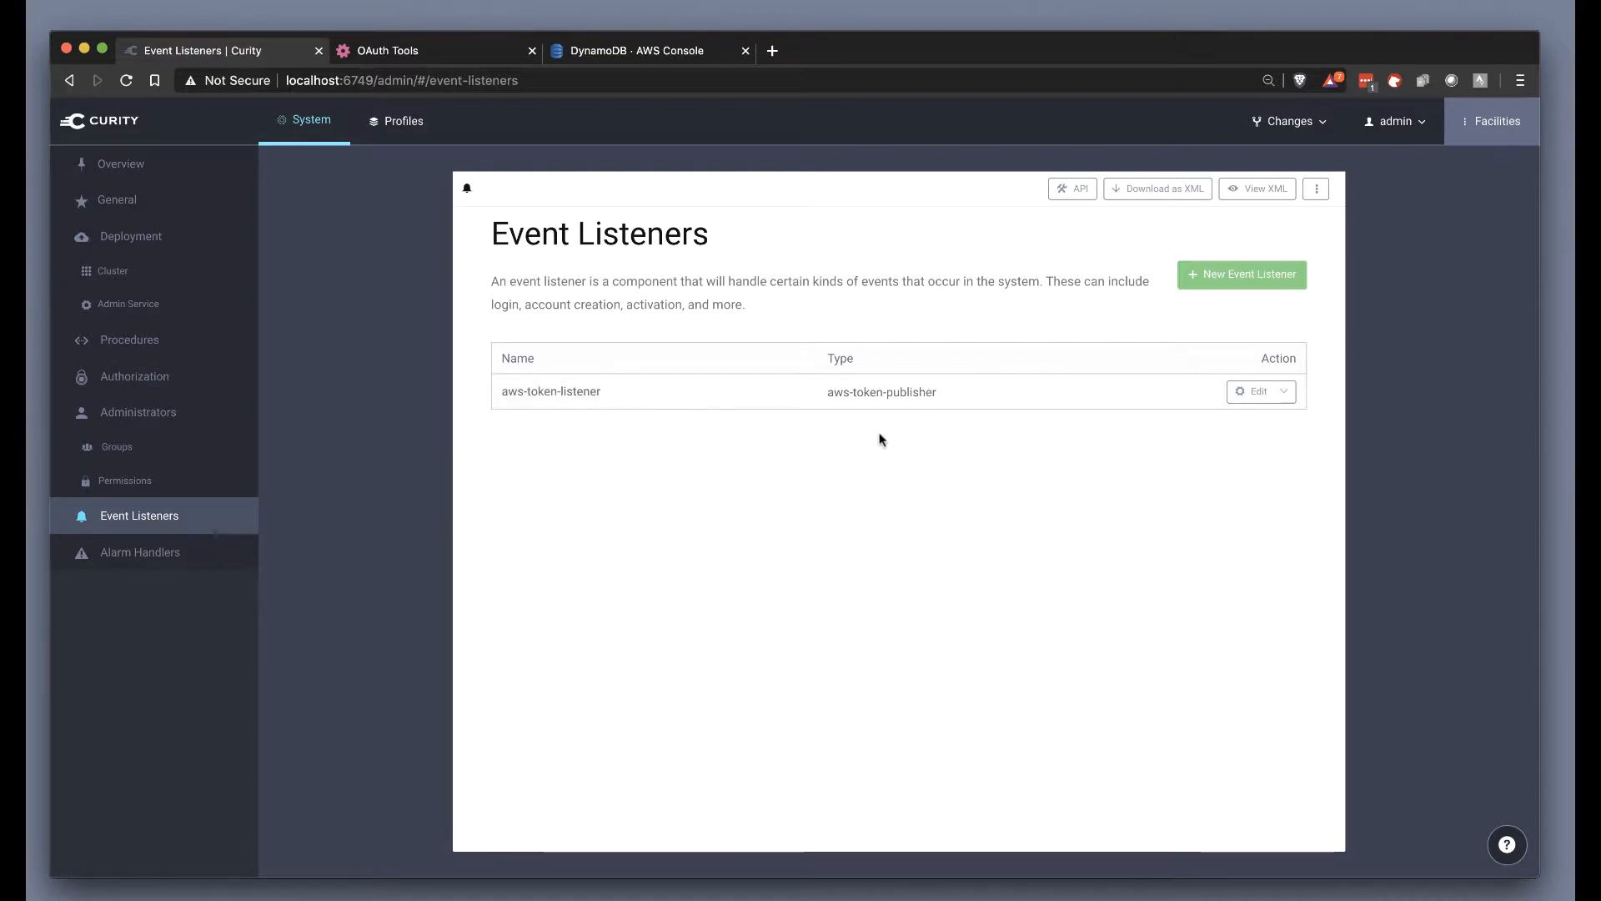
left_click(886, 396)
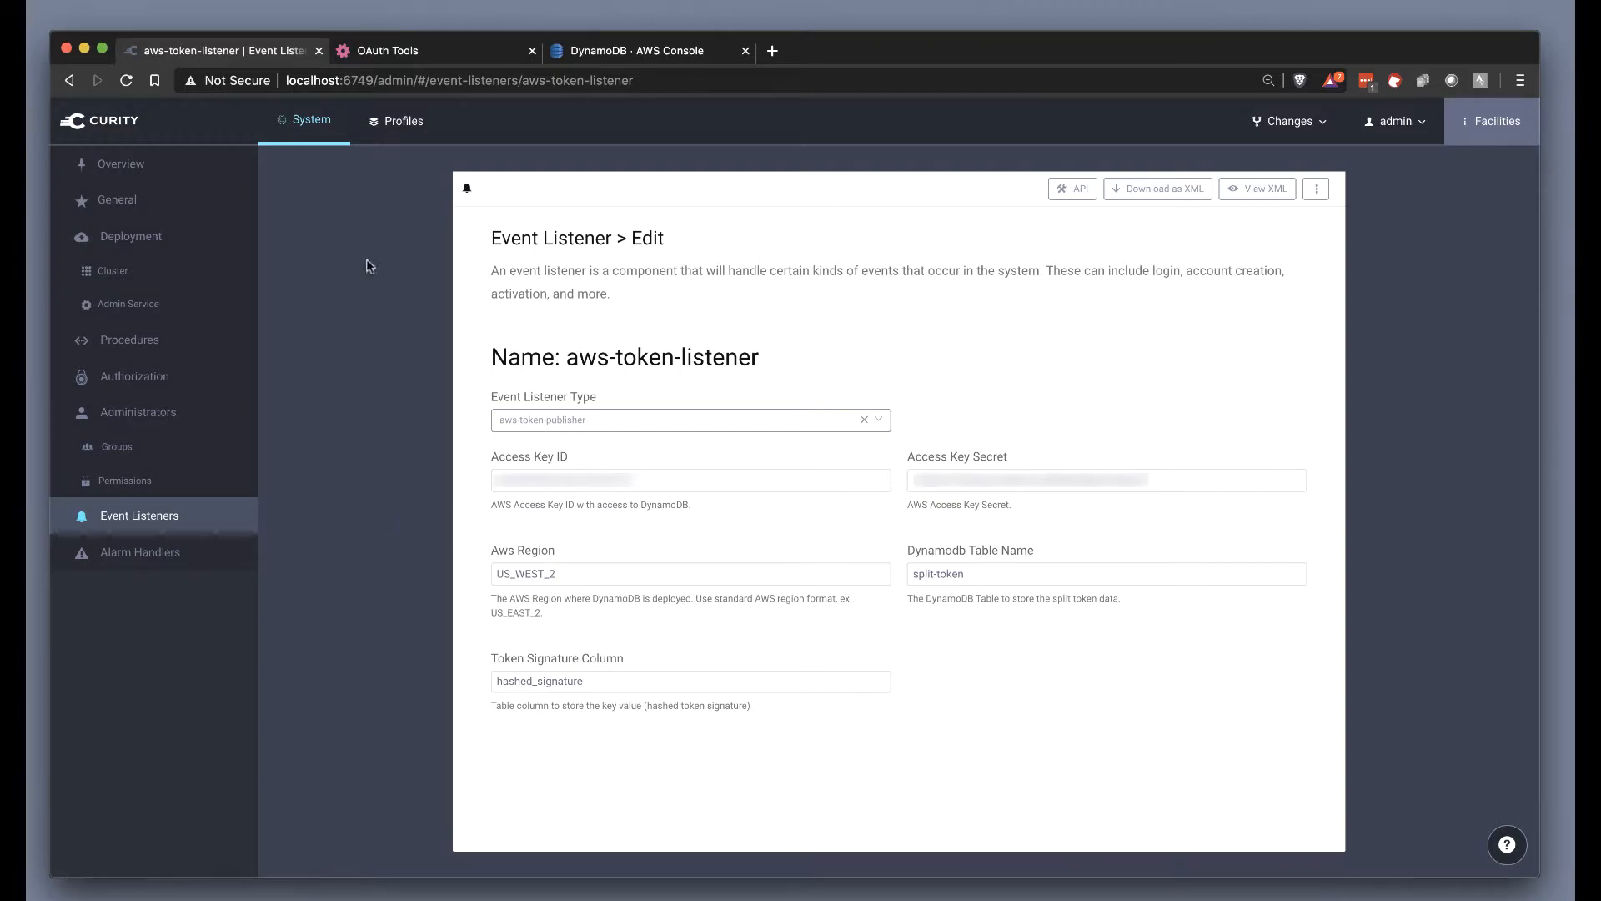
Open the list of clients configured in the Token Service profile
left_click(404, 125)
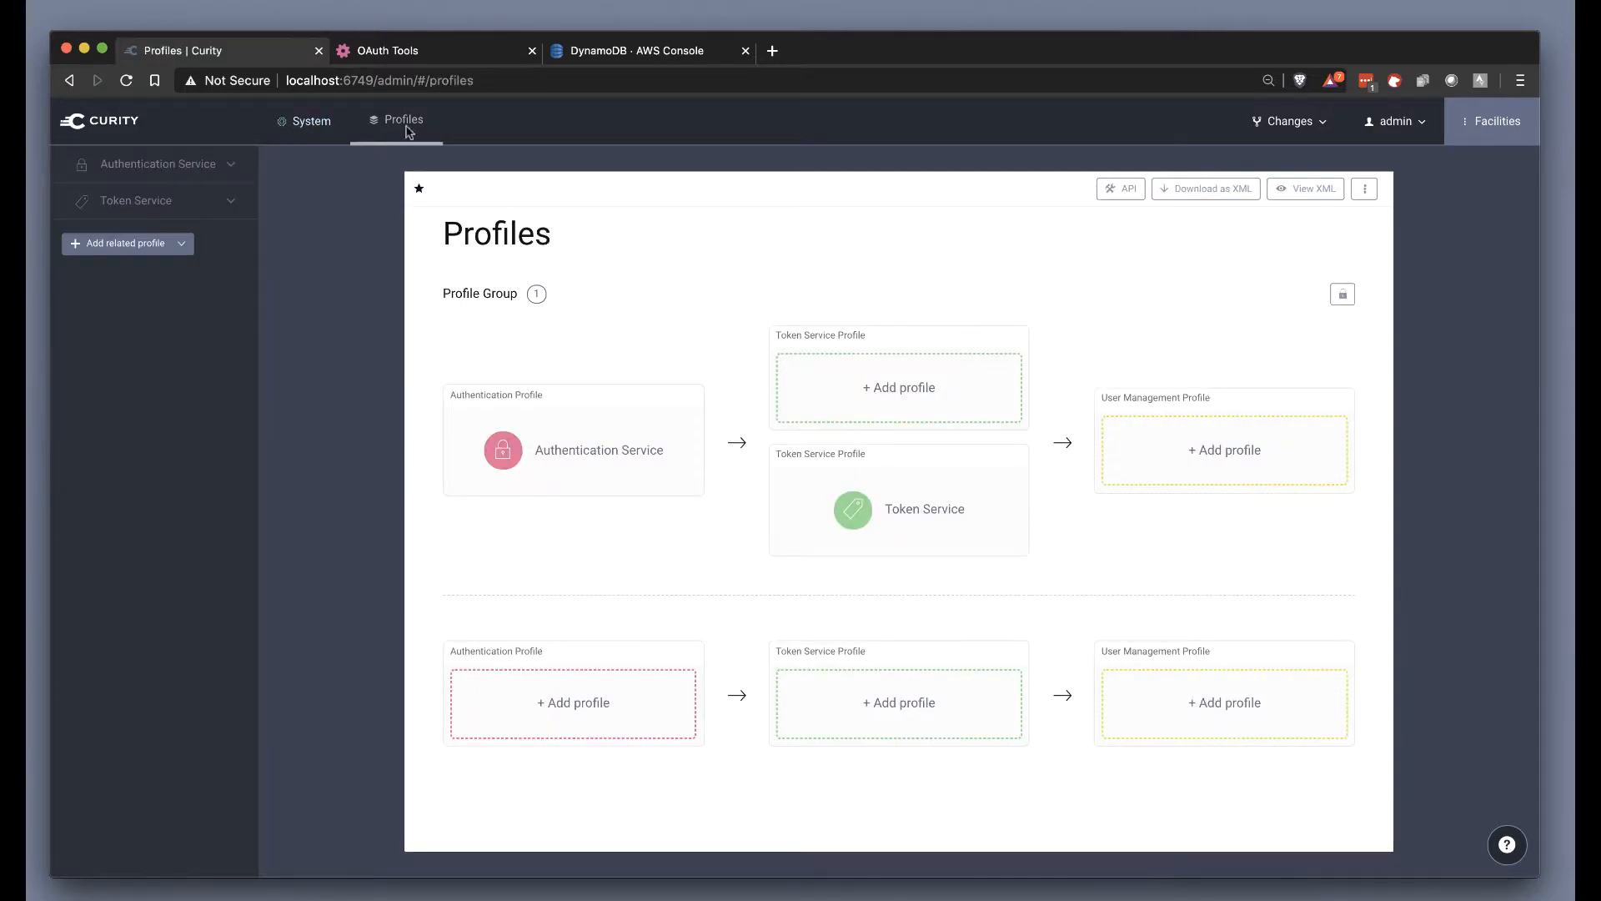
left_click(815, 482)
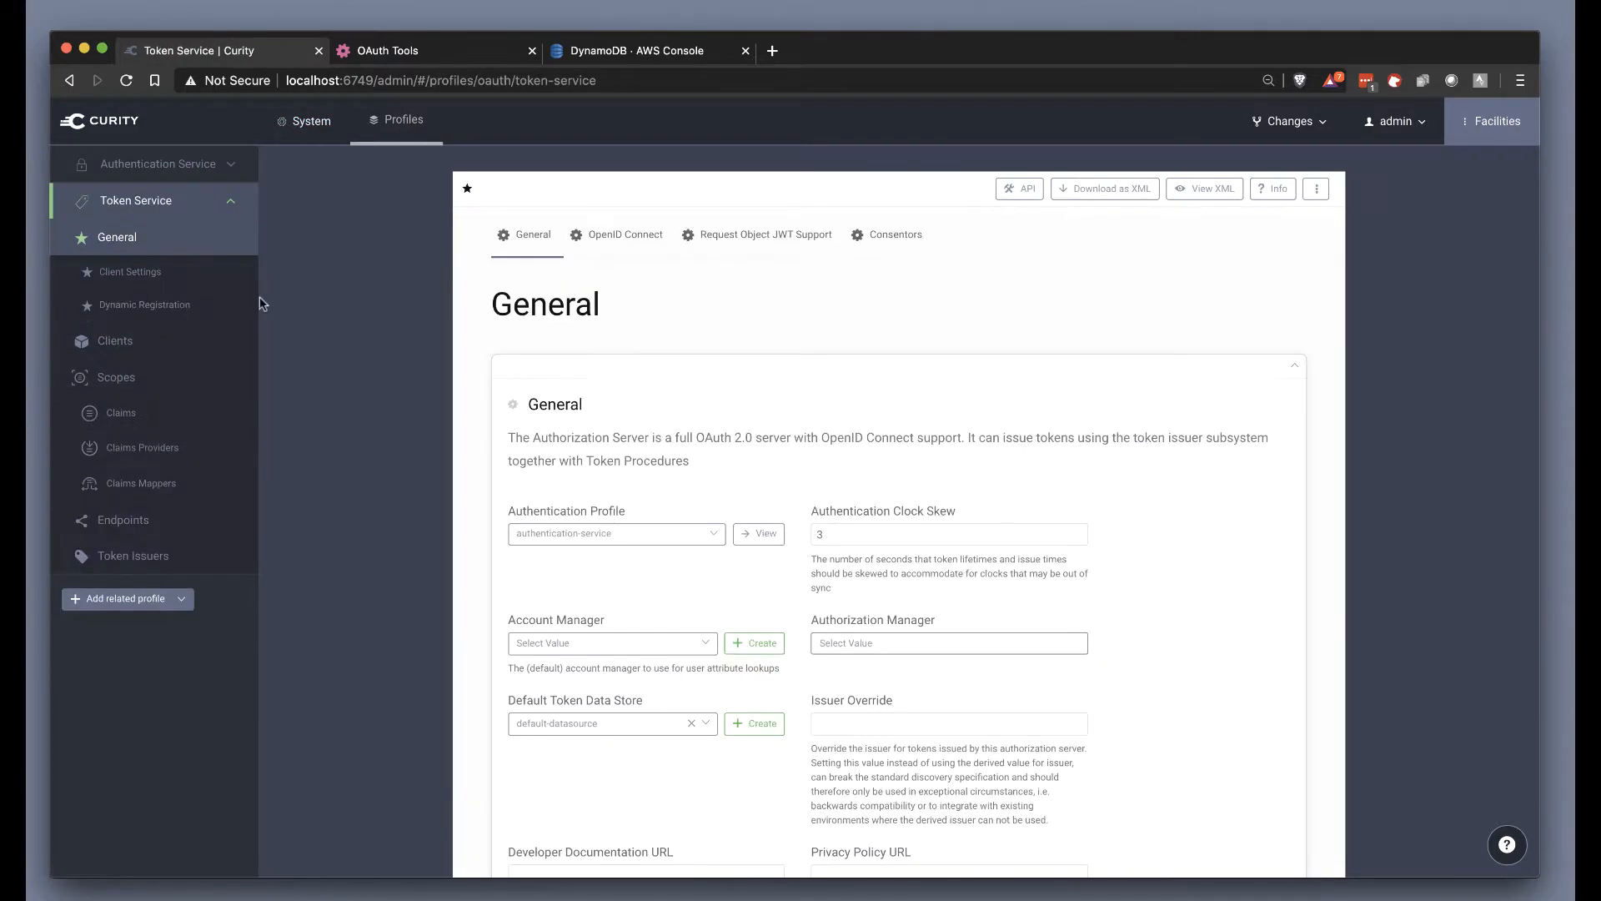
left_click(130, 343)
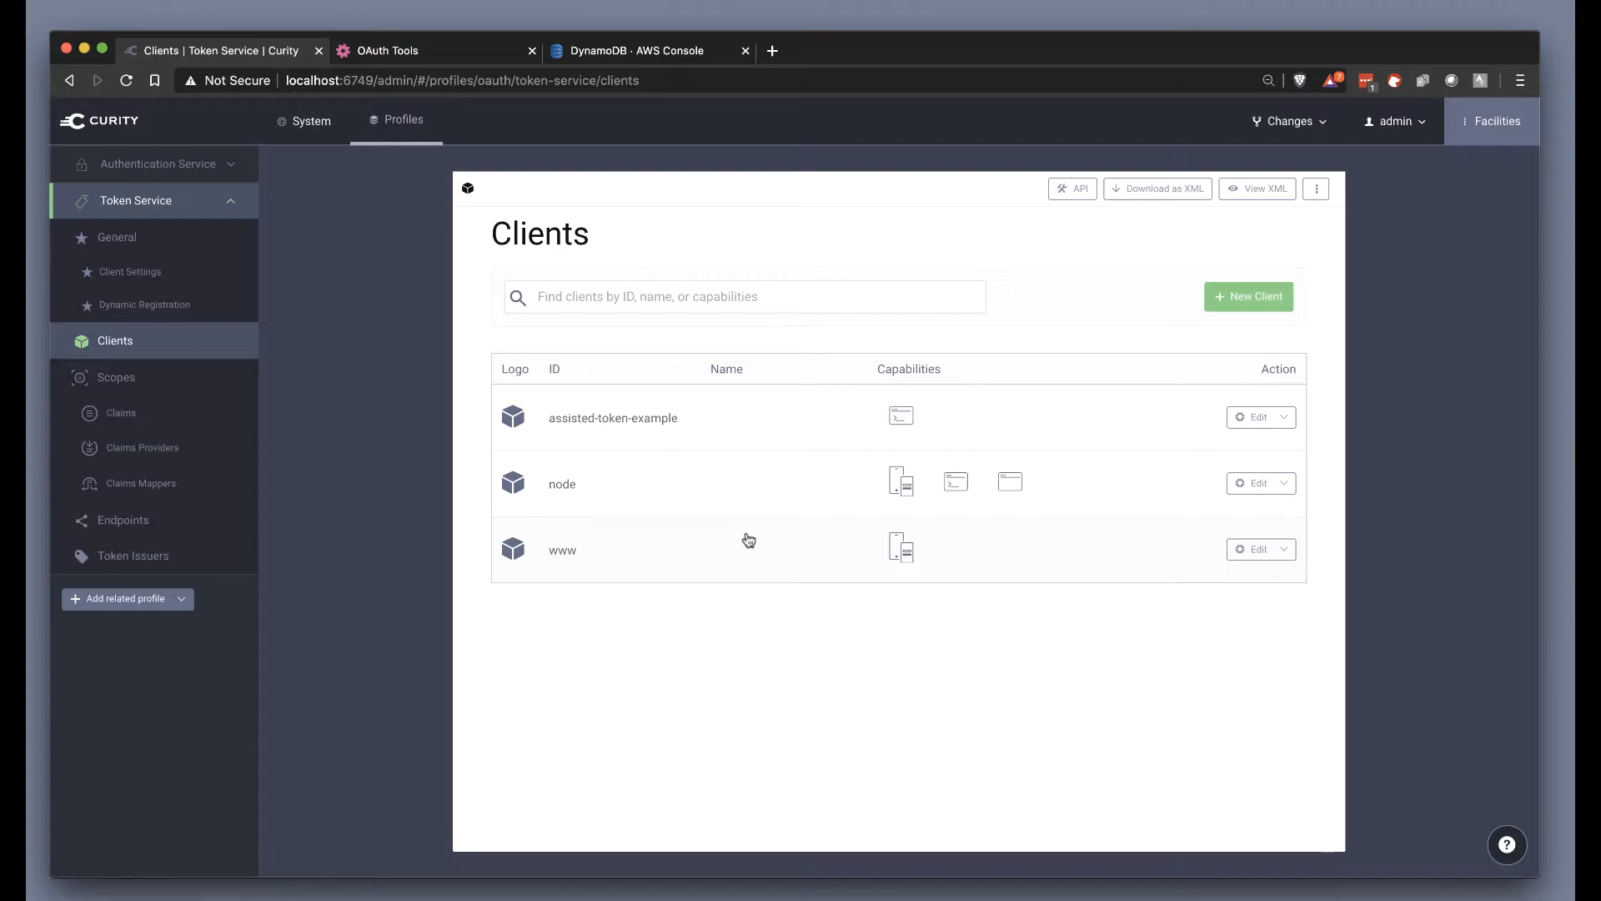
Switch to OAuth Tools, send the AWS API - no token GET request without a token, and examine the response body
left_click(460, 59)
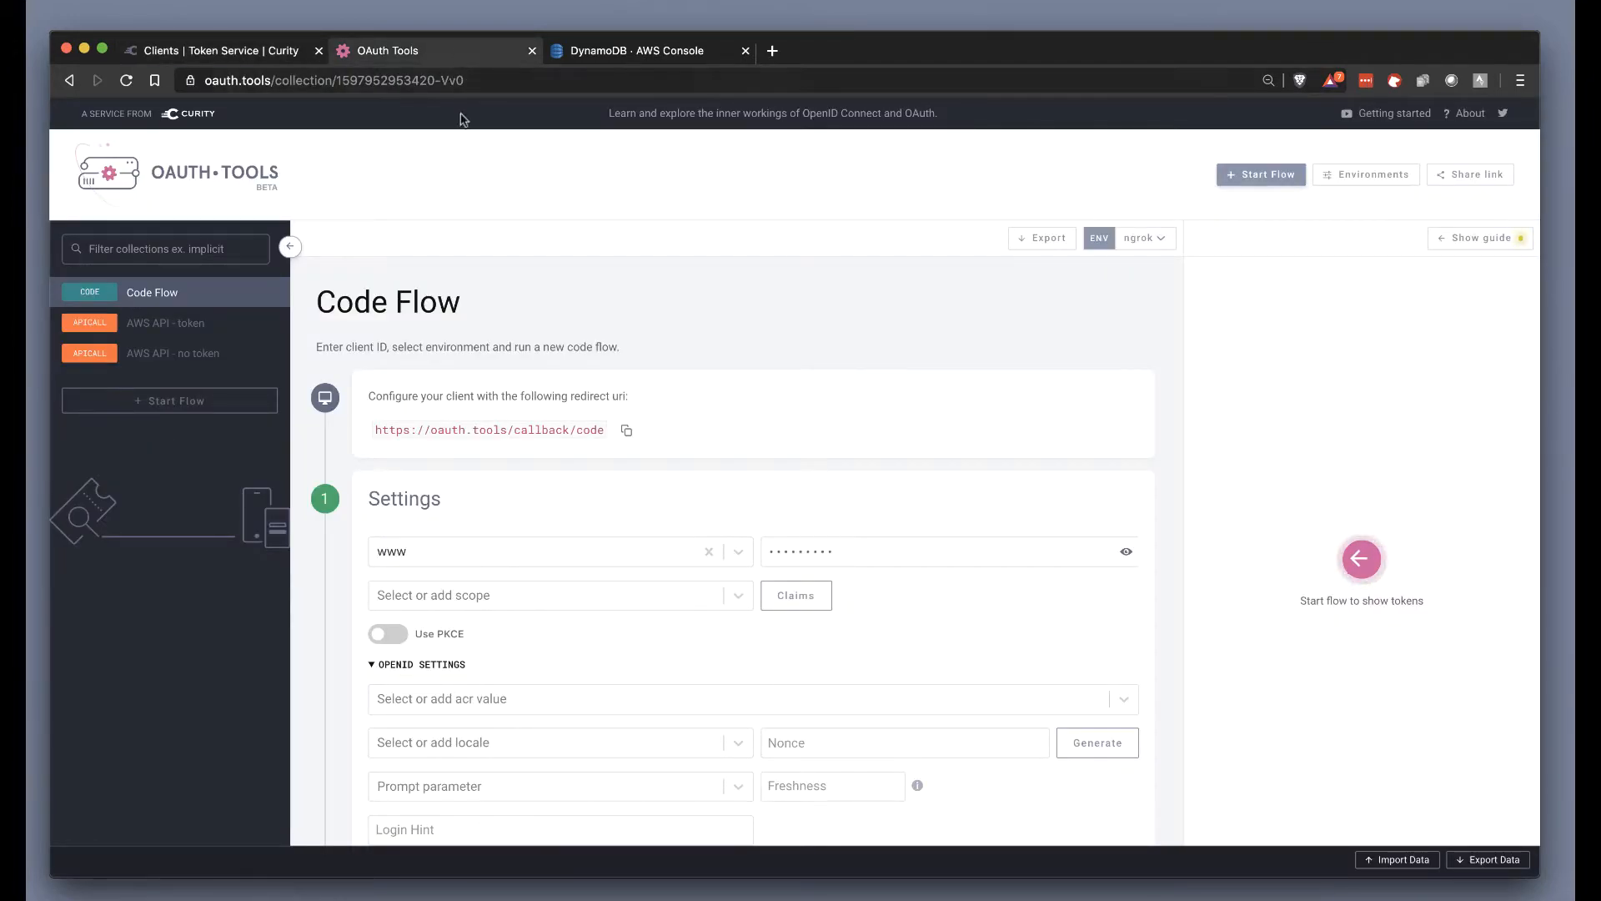
left_click(197, 357)
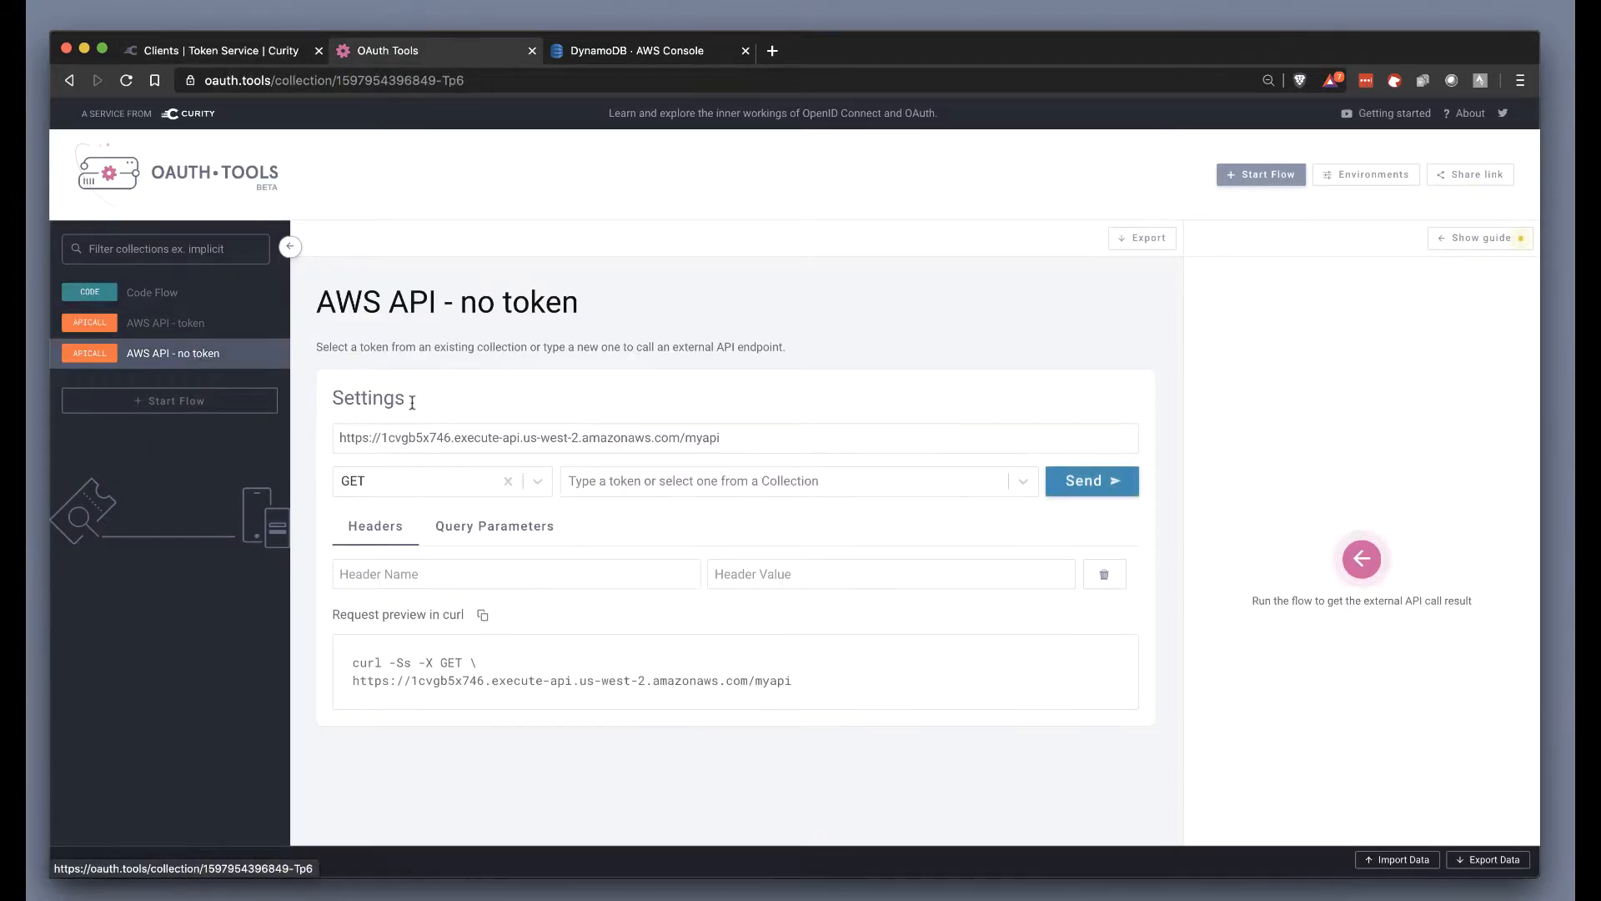
left_click_drag(734, 443, 328, 443)
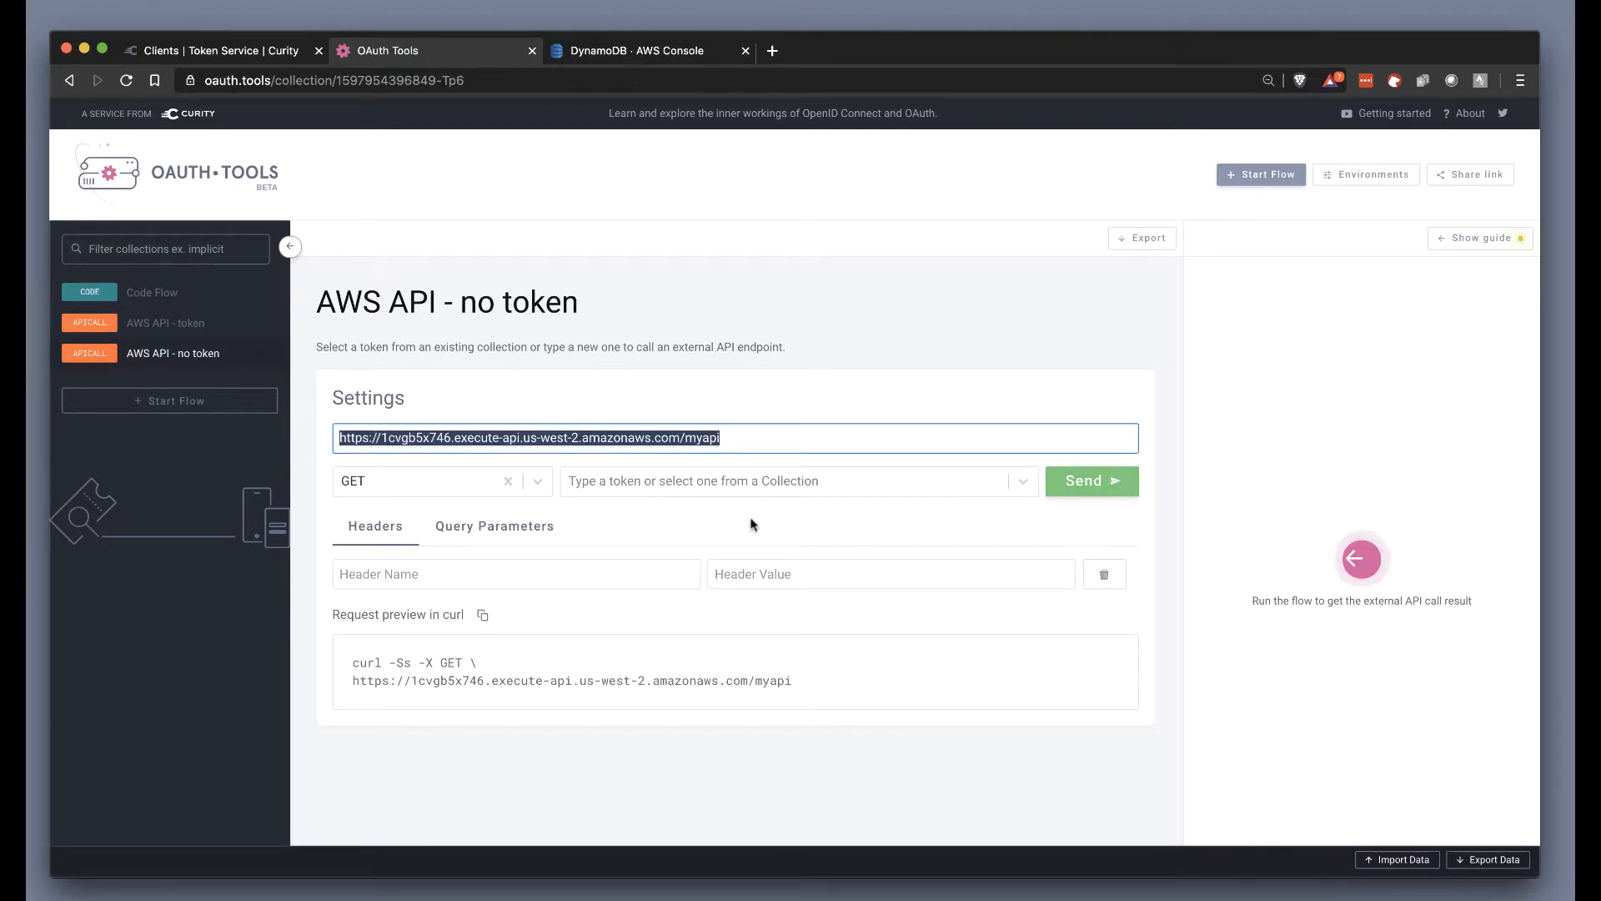
left_click(1080, 482)
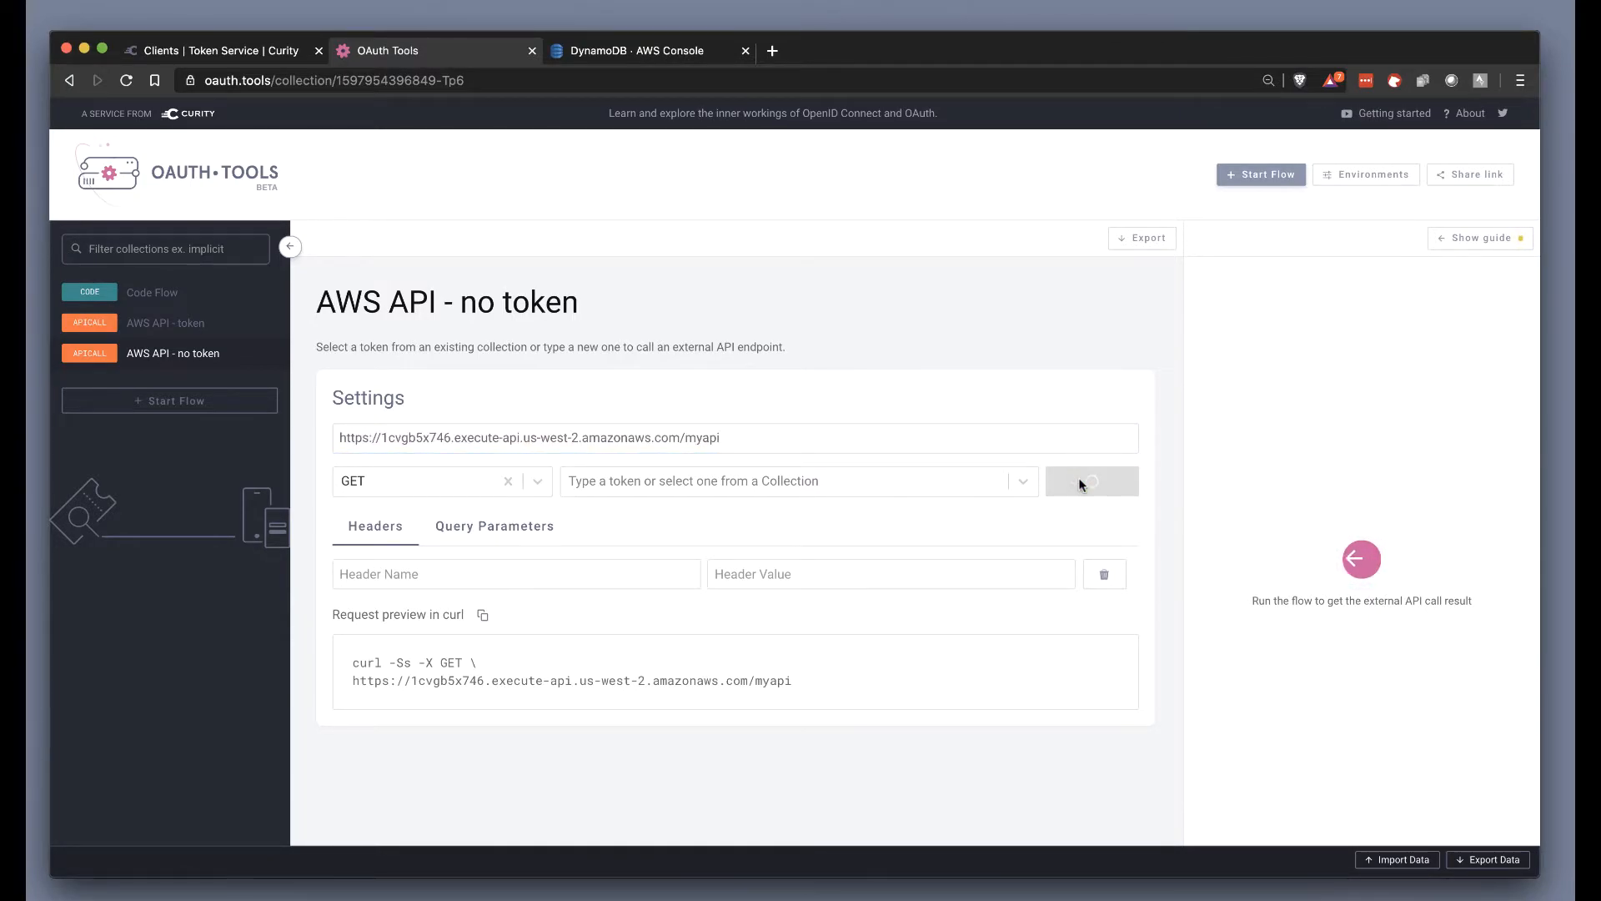
left_click_drag(1228, 403, 1327, 397)
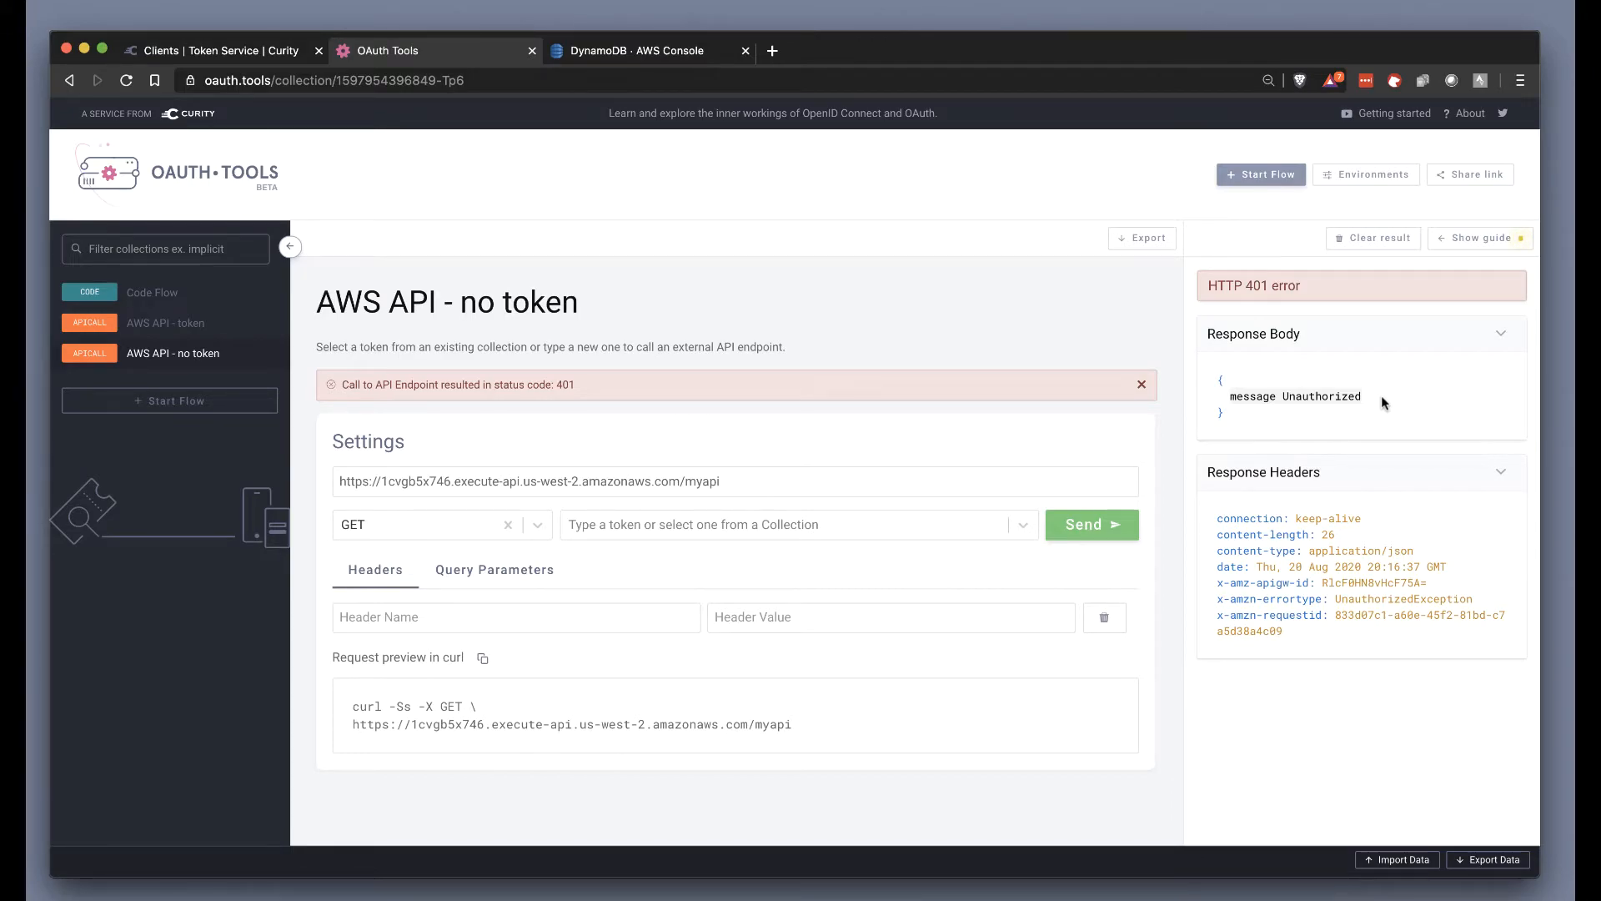
Check the split-token table's items in DynamoDB and run the Code Flow for client www in OAuth Tools
left_click(678, 50)
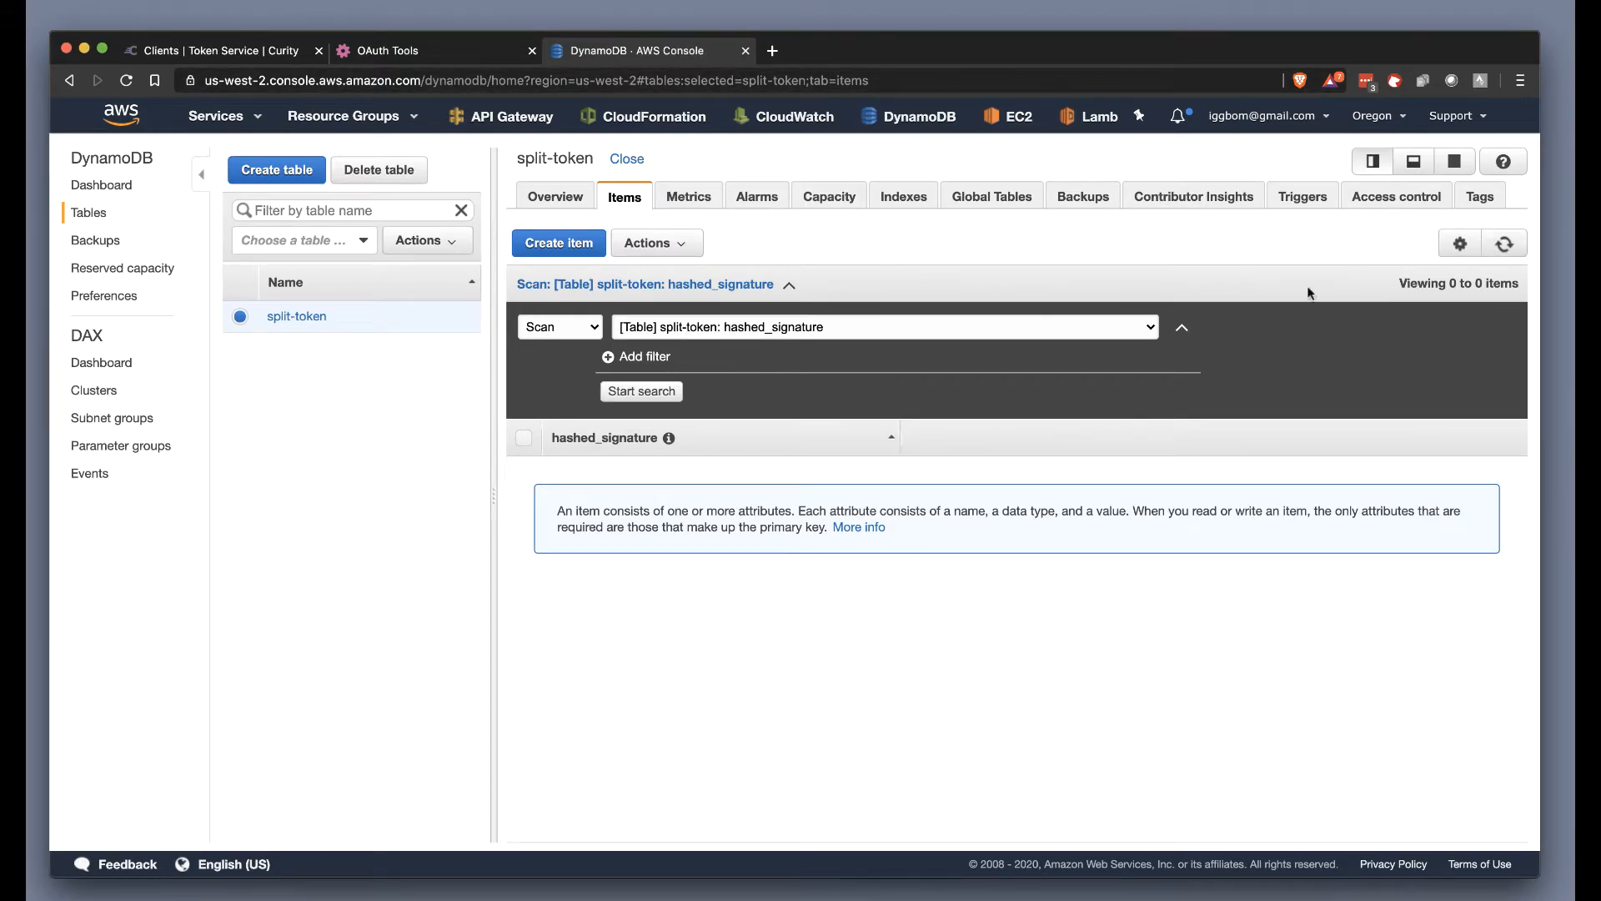
left_click(433, 57)
scroll(534, 488, "down", 7)
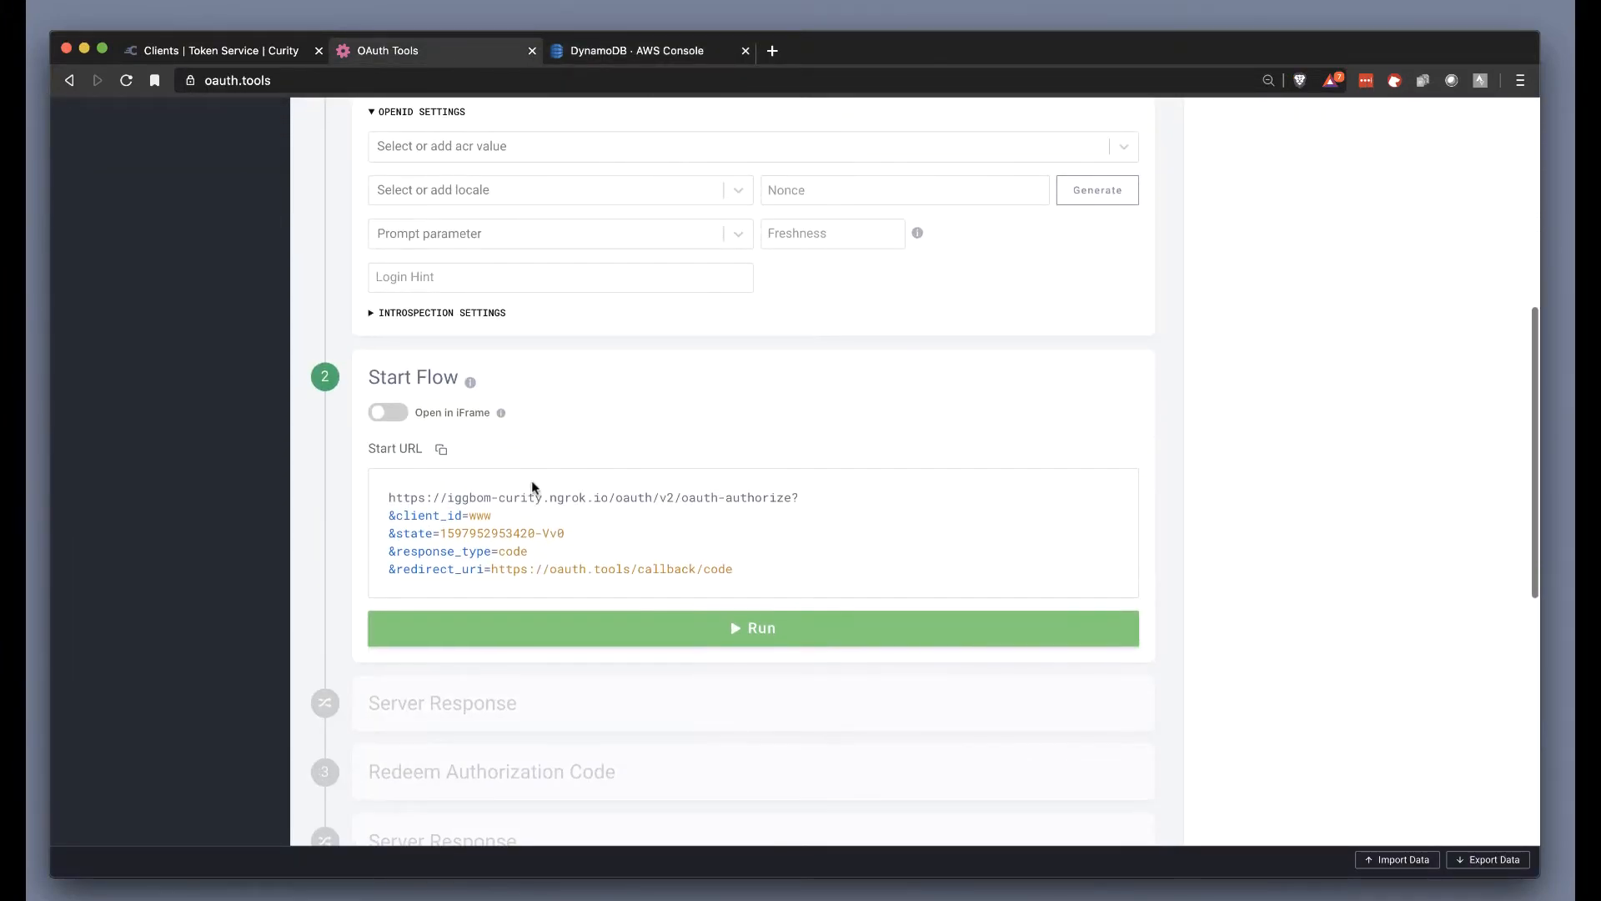
left_click(626, 632)
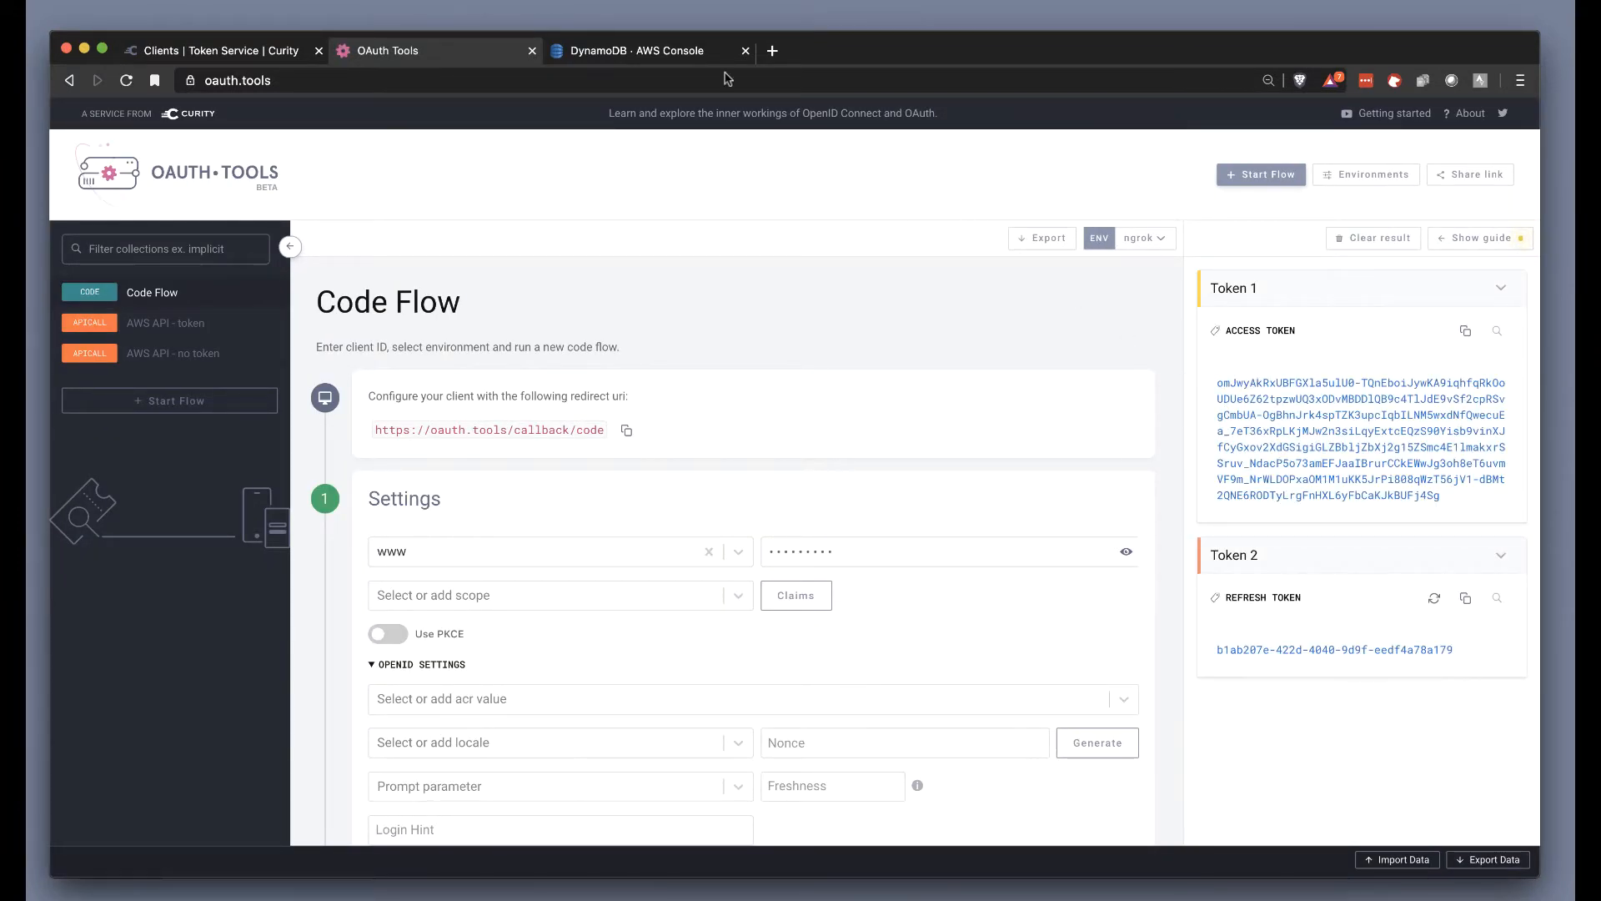
Switch to the DynamoDB console and refresh the split-token table's items
left_click(674, 51)
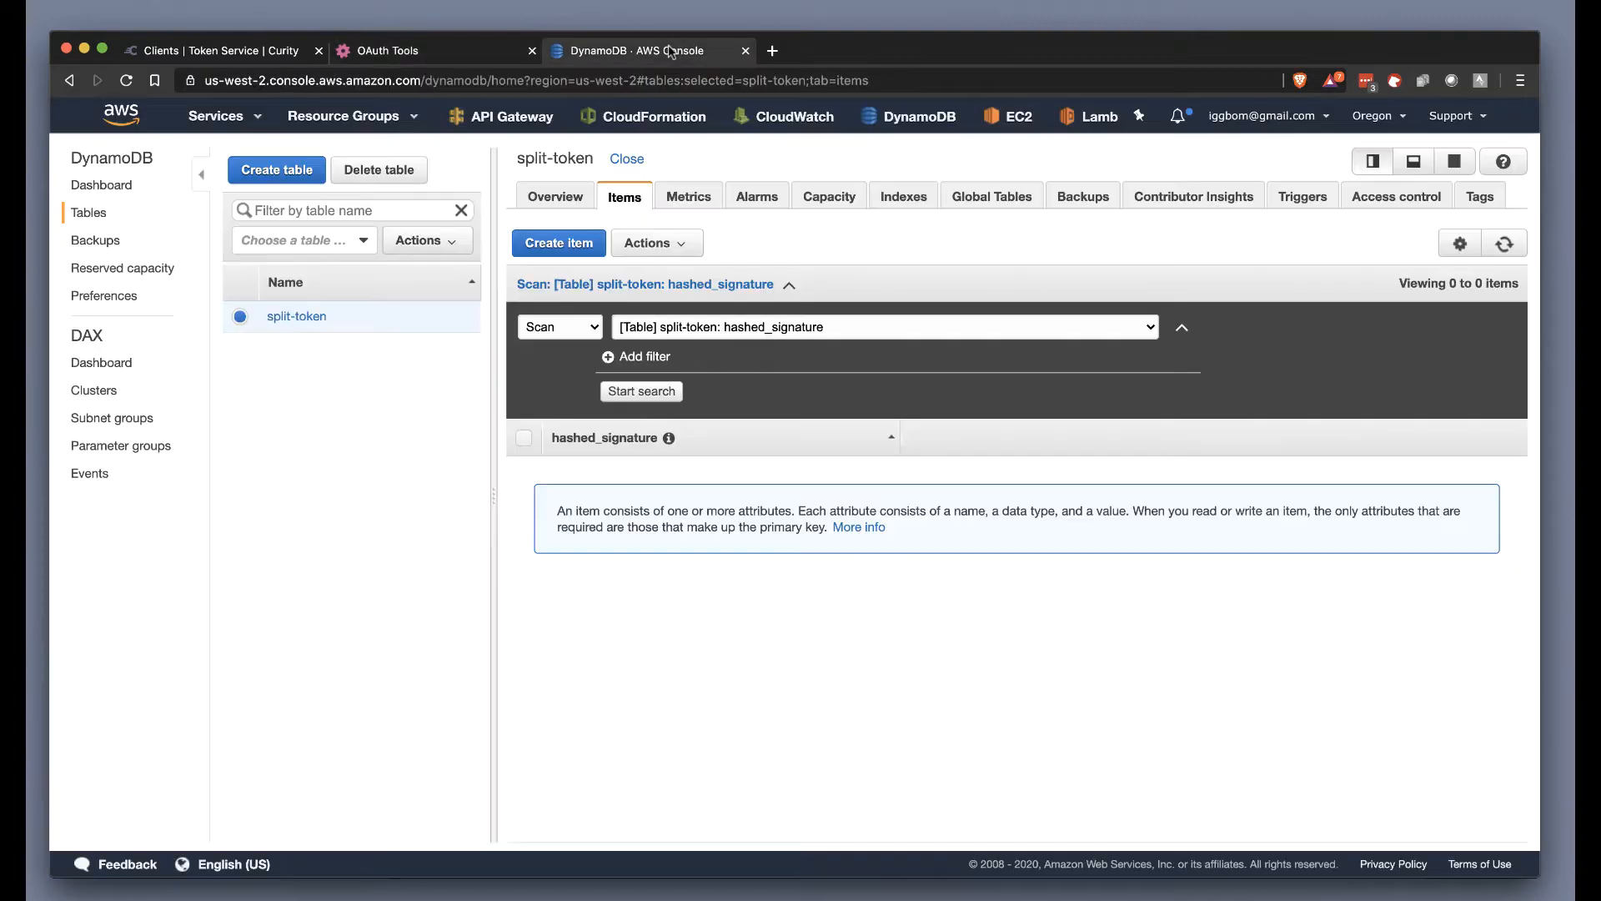
left_click(1503, 245)
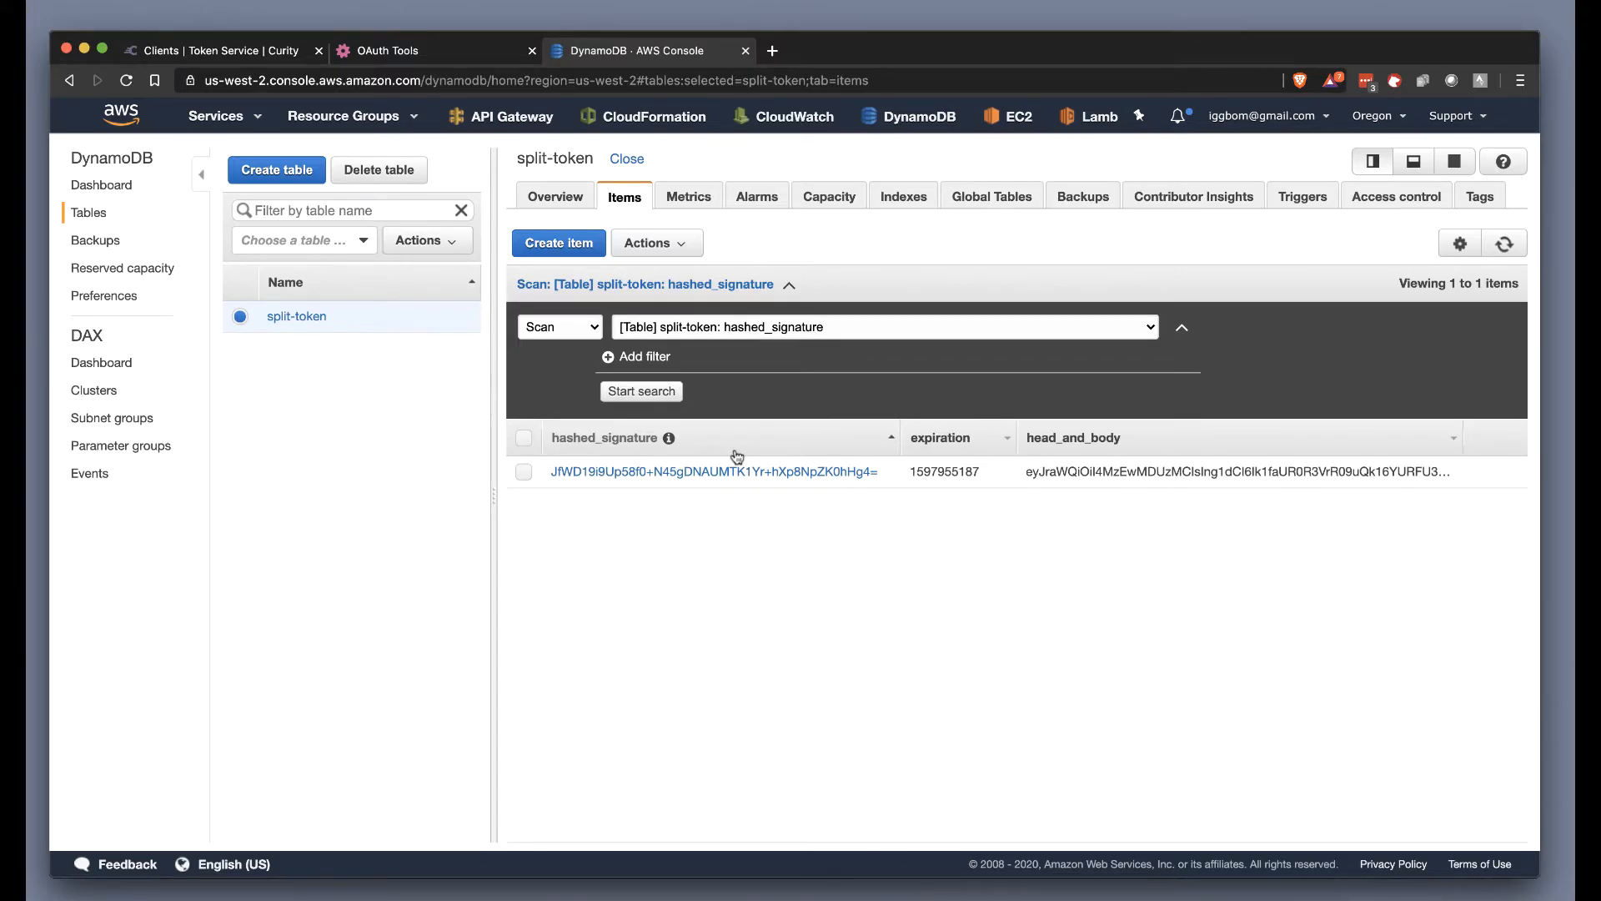
Switch to OAuth Tools and send the AWS API - token GET request using the Code Flow: Access Token
left_click(463, 57)
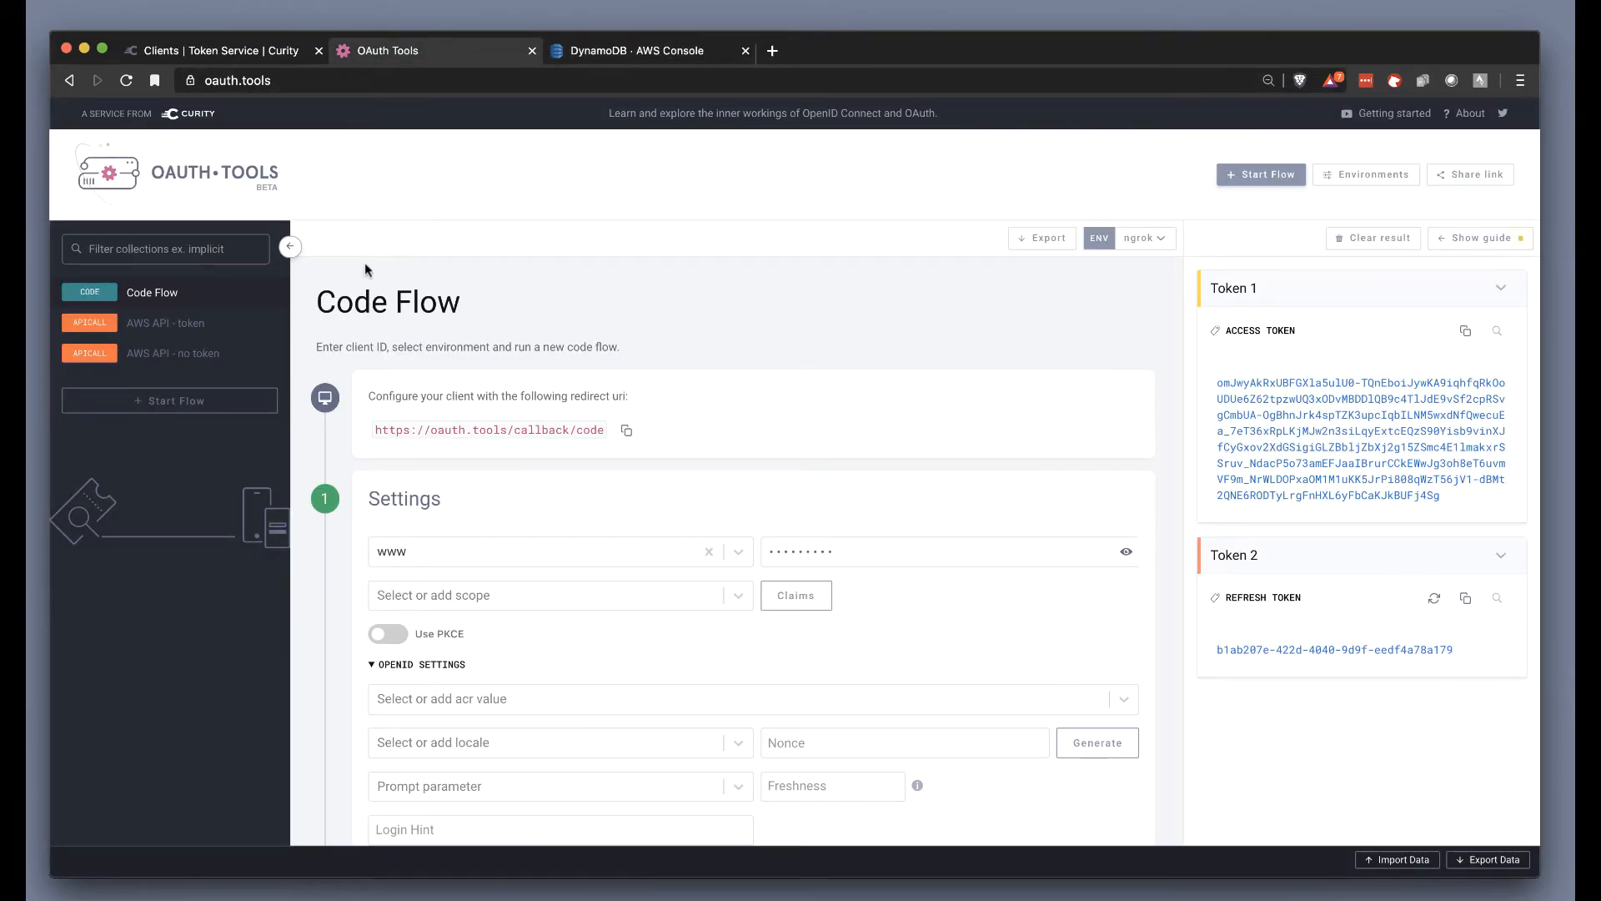
left_click(180, 329)
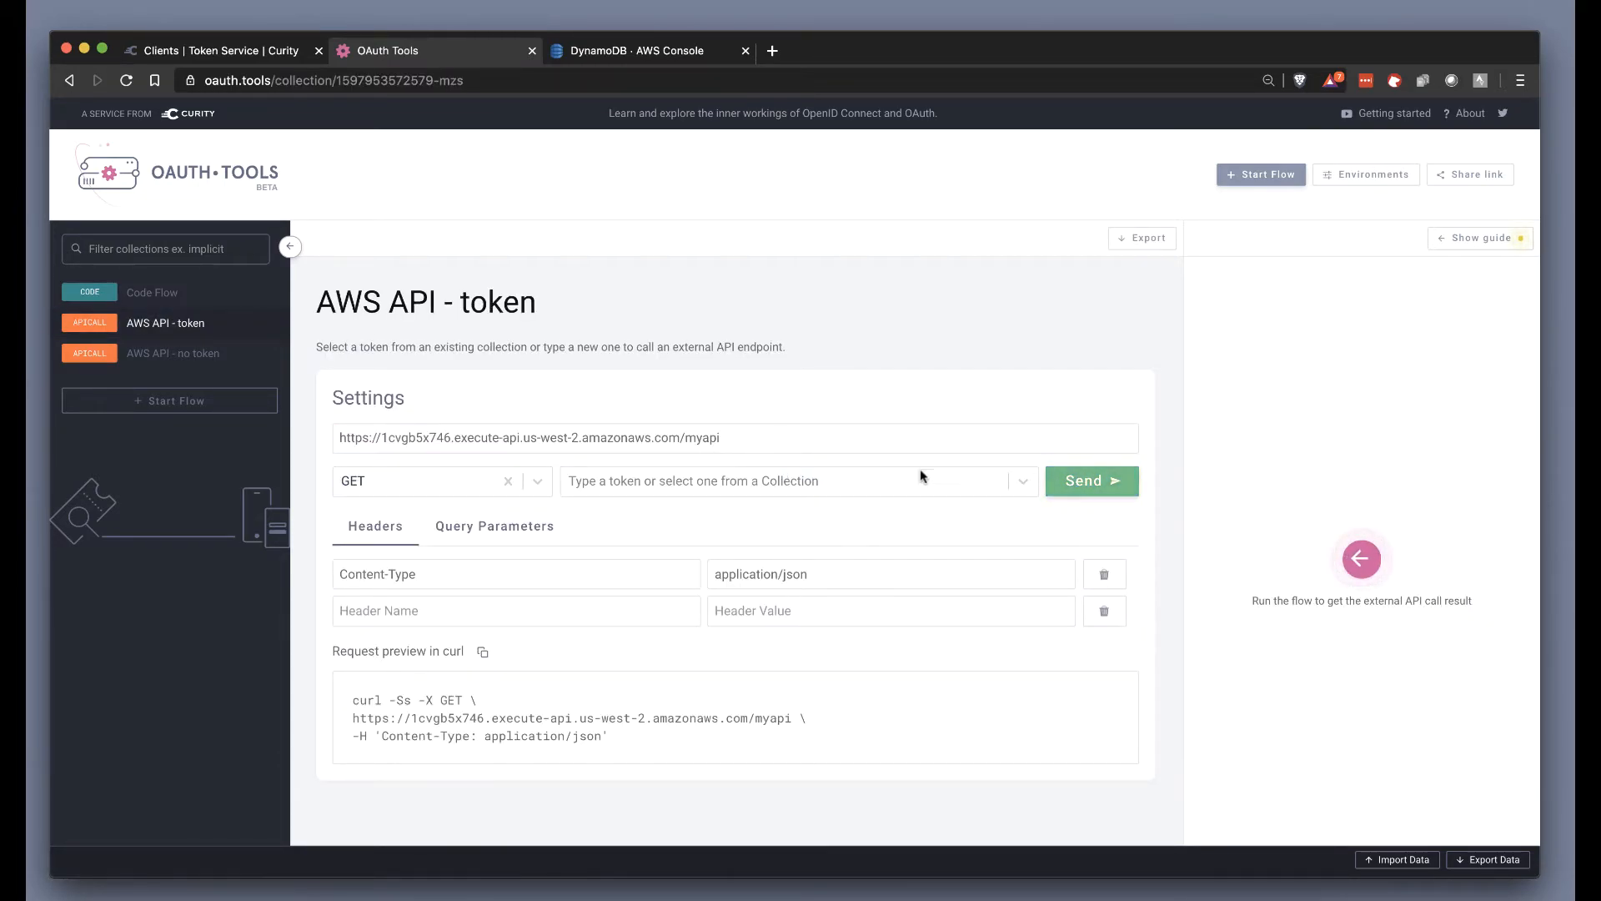
left_click(1083, 488)
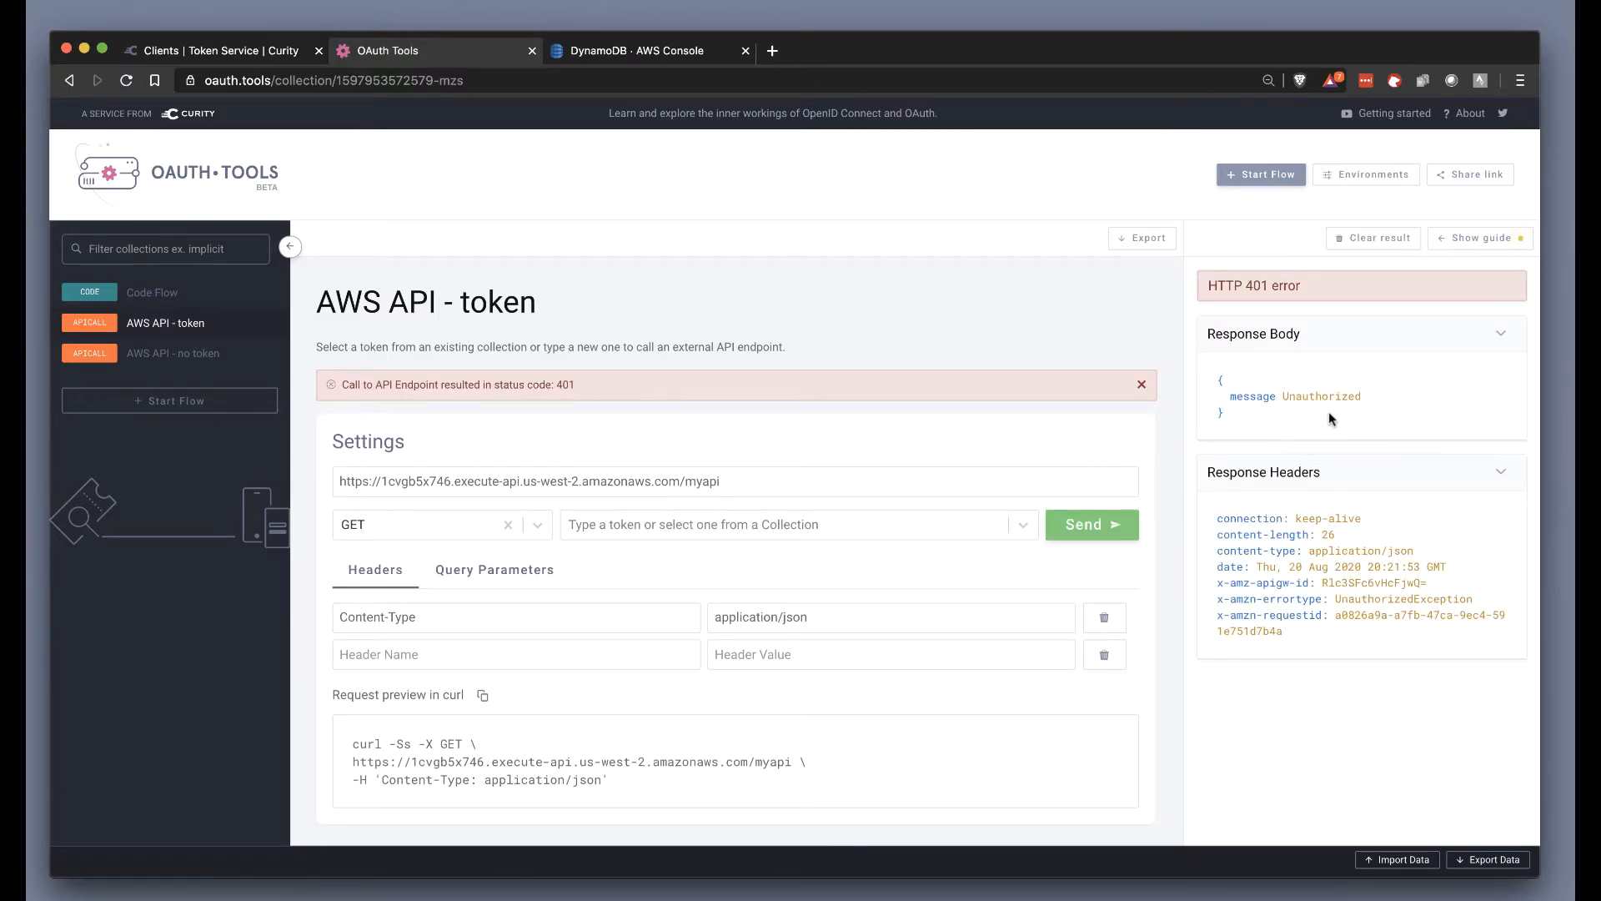
left_click(959, 527)
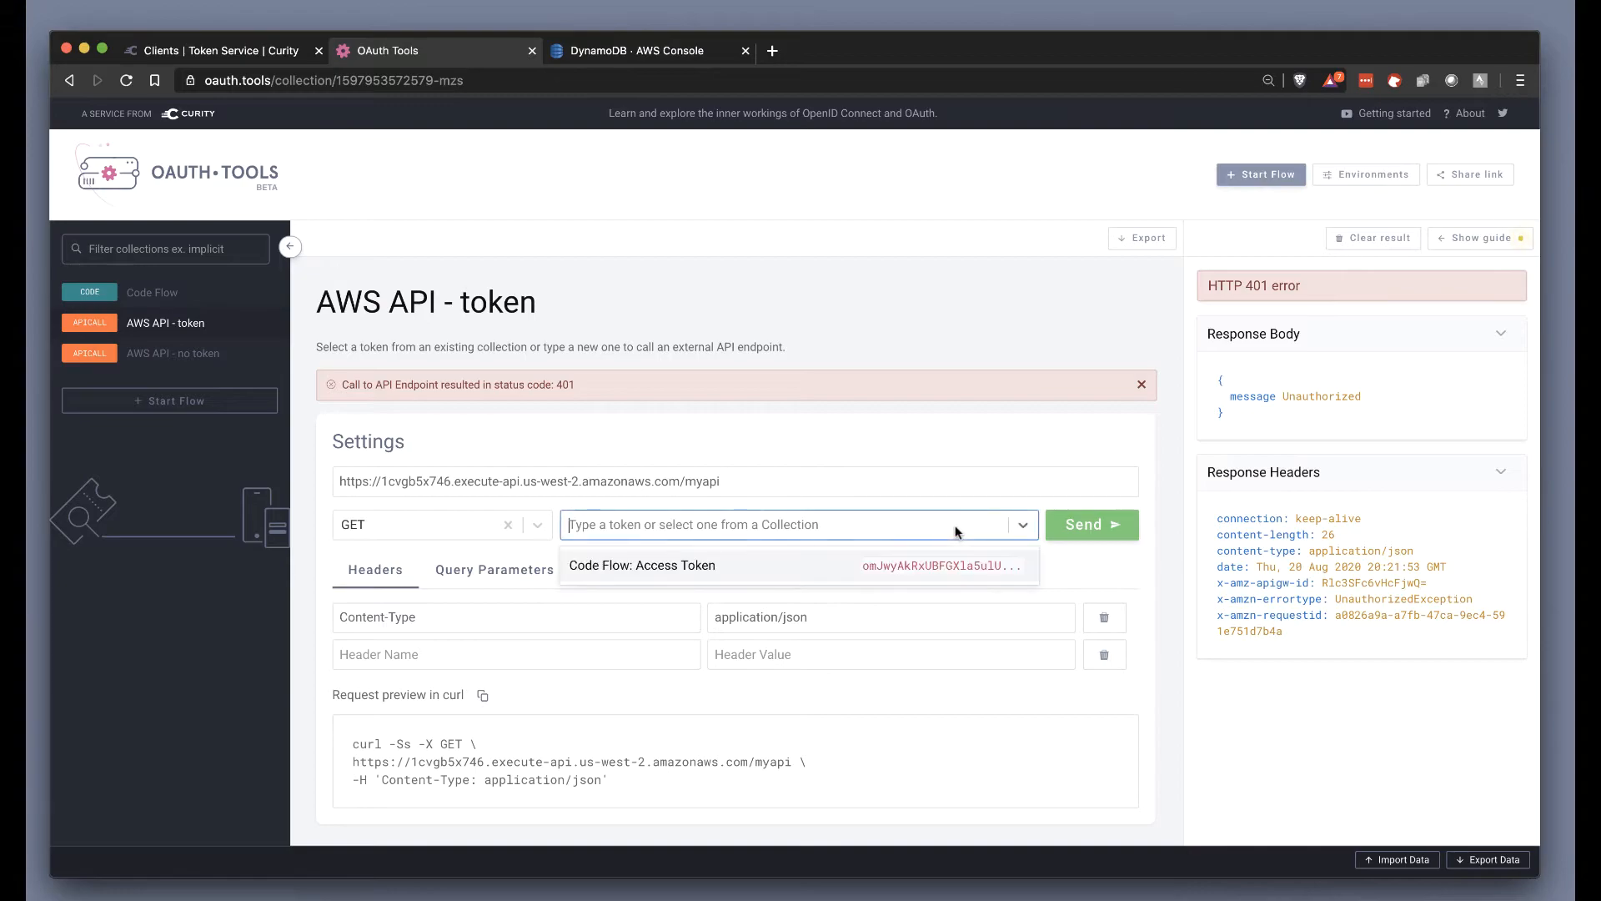
left_click(884, 567)
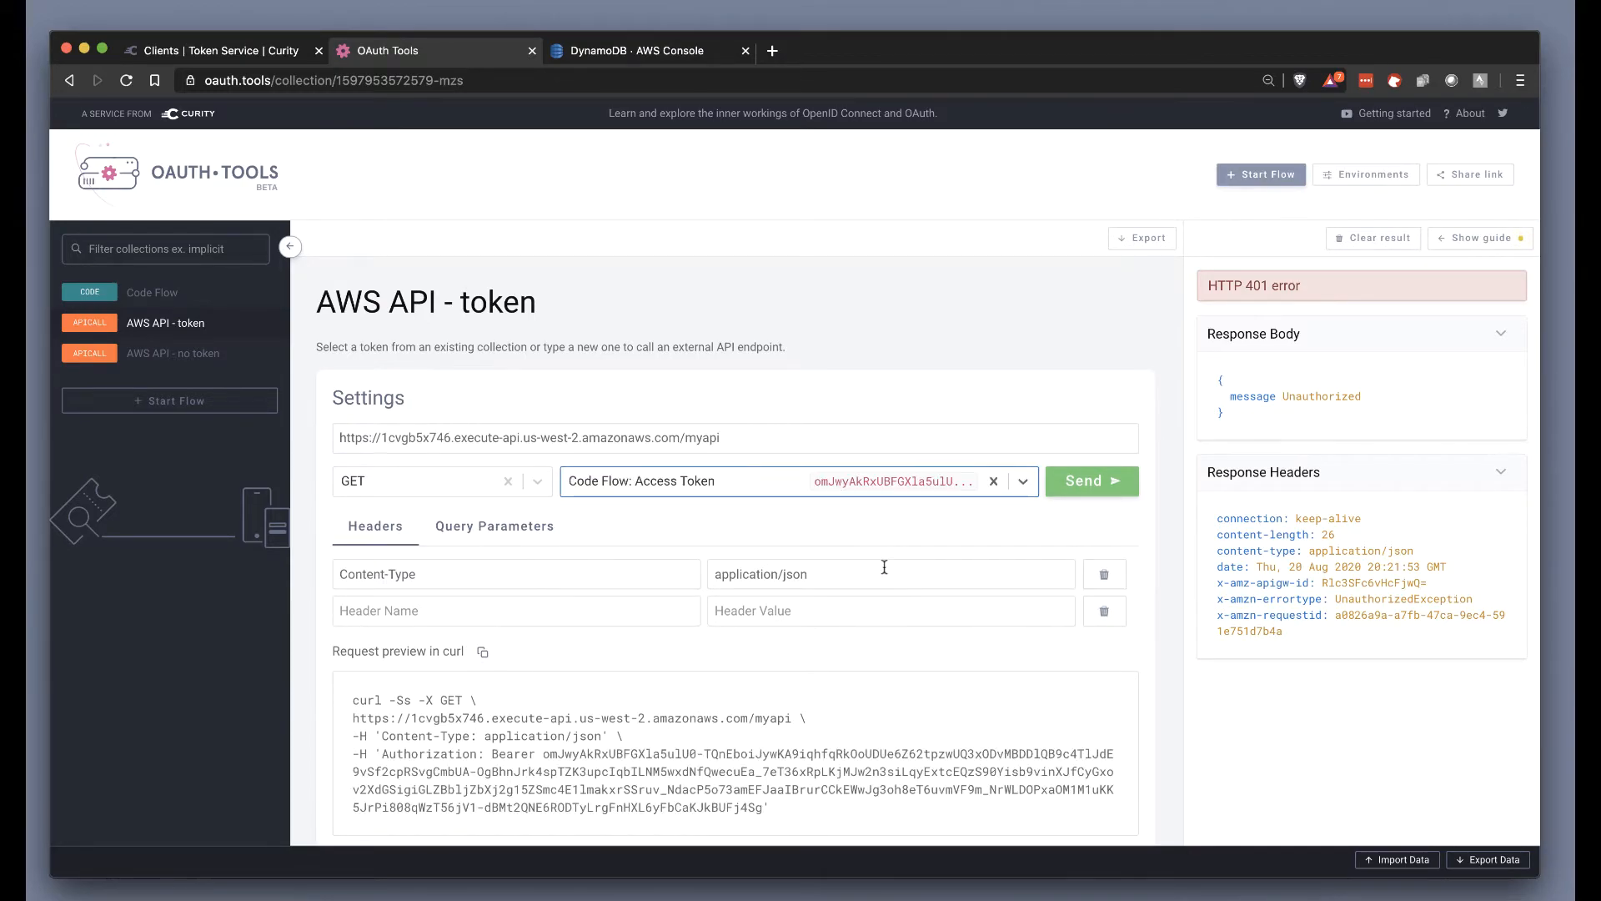
left_click(1079, 489)
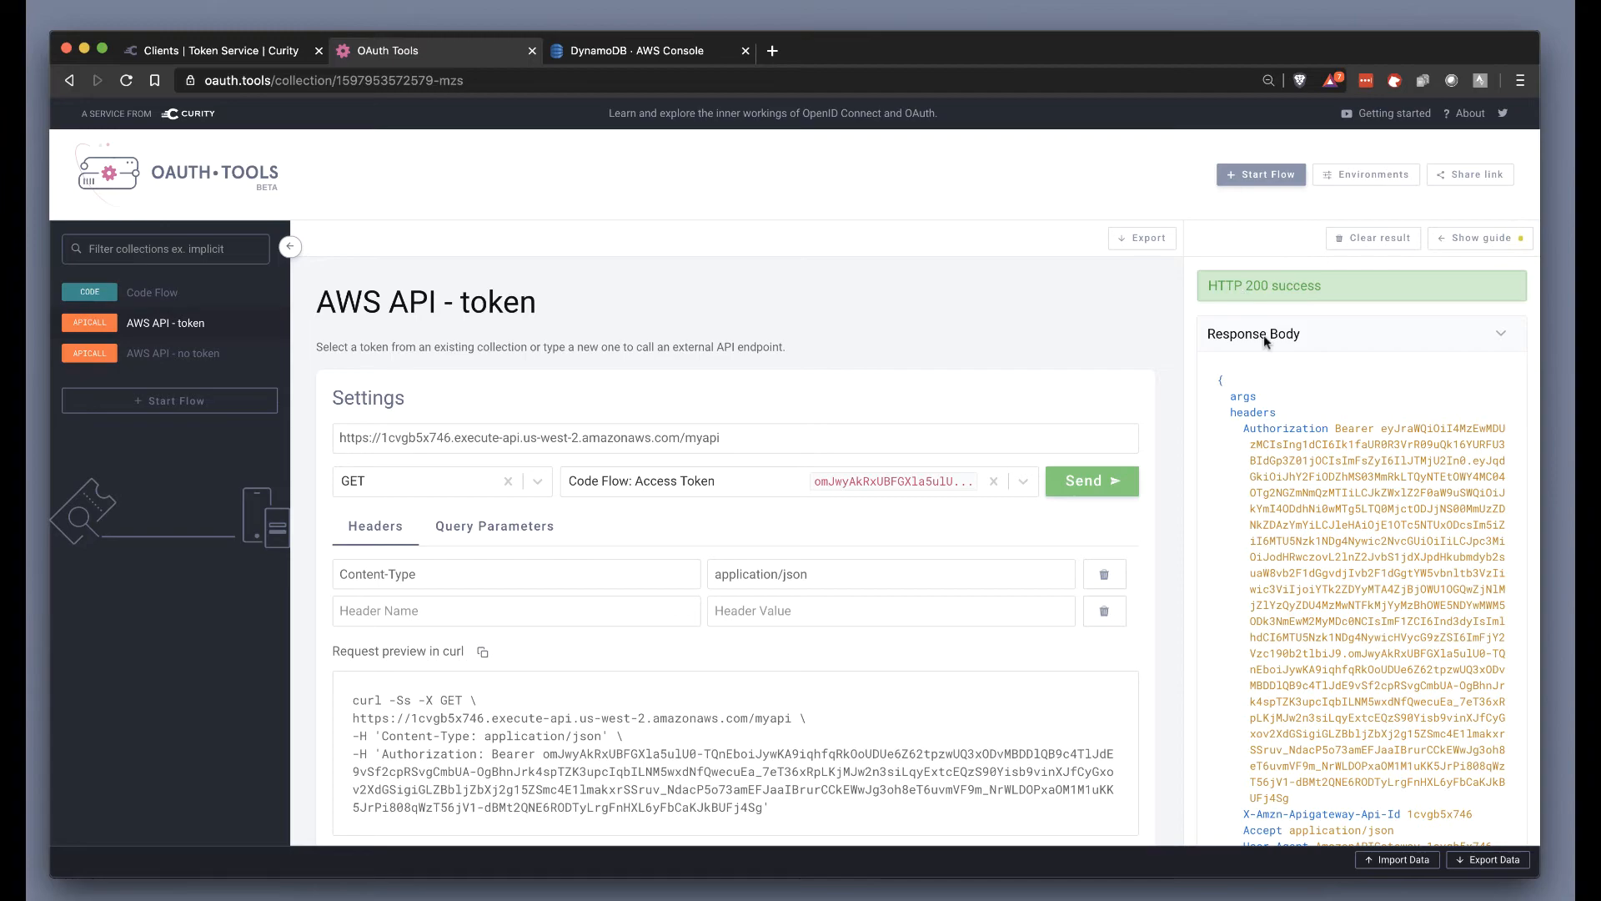
Copy the full bearer token from the Authorization header in the API response body
scroll(1276, 429, "down", 3)
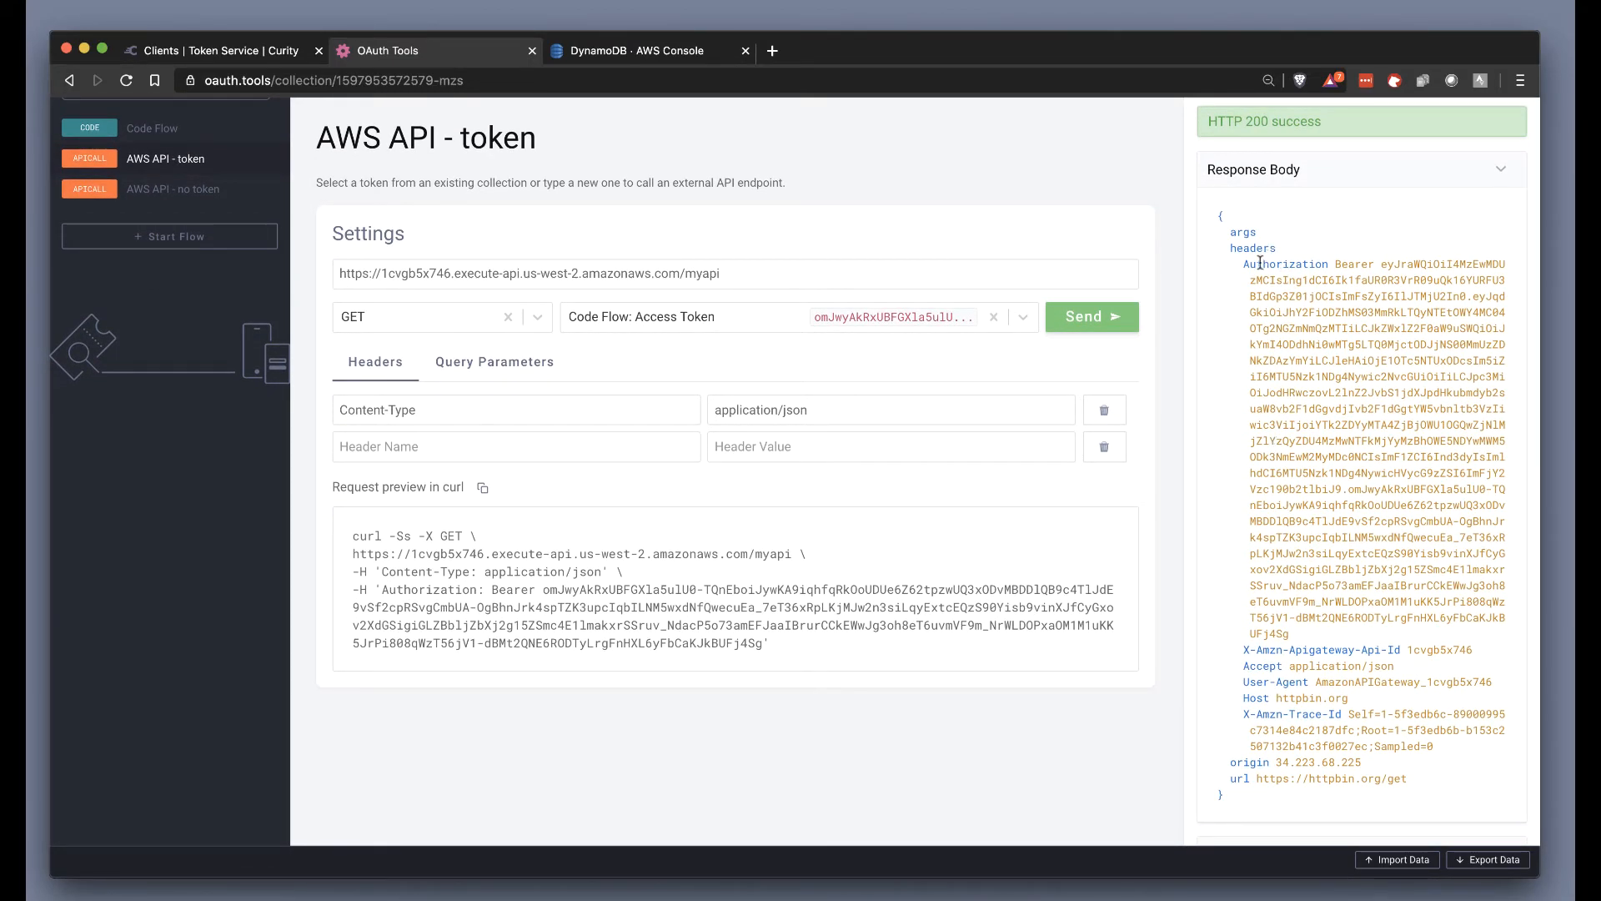
left_click_drag(1382, 266, 1411, 382)
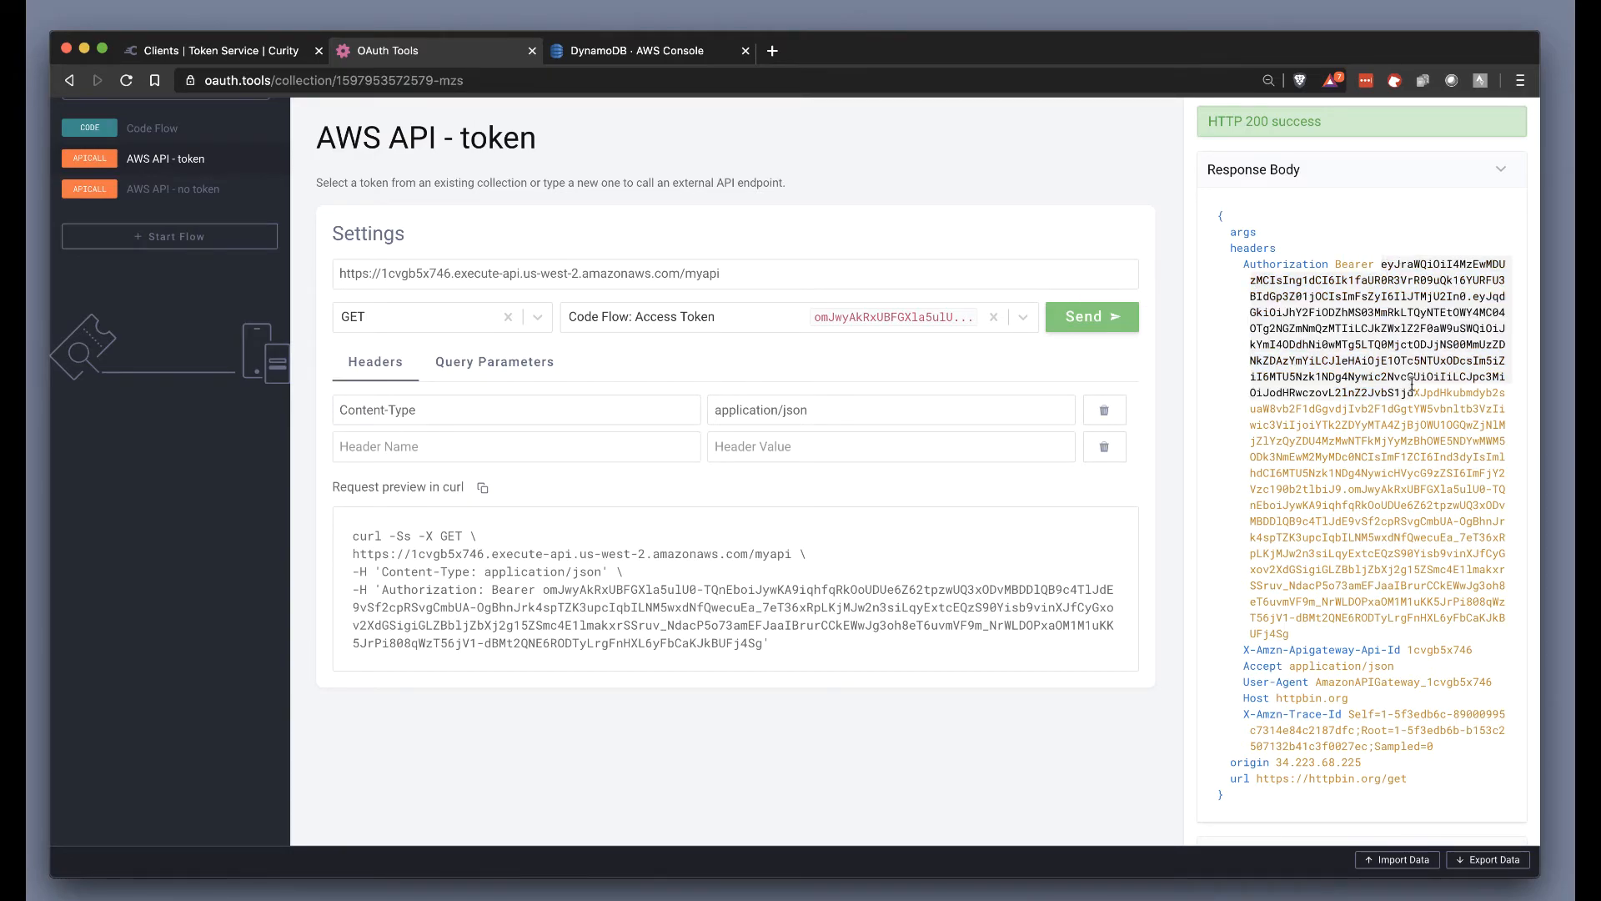
double_click(1407, 321)
left_click_drag(1383, 265, 1300, 632)
key("super+c")
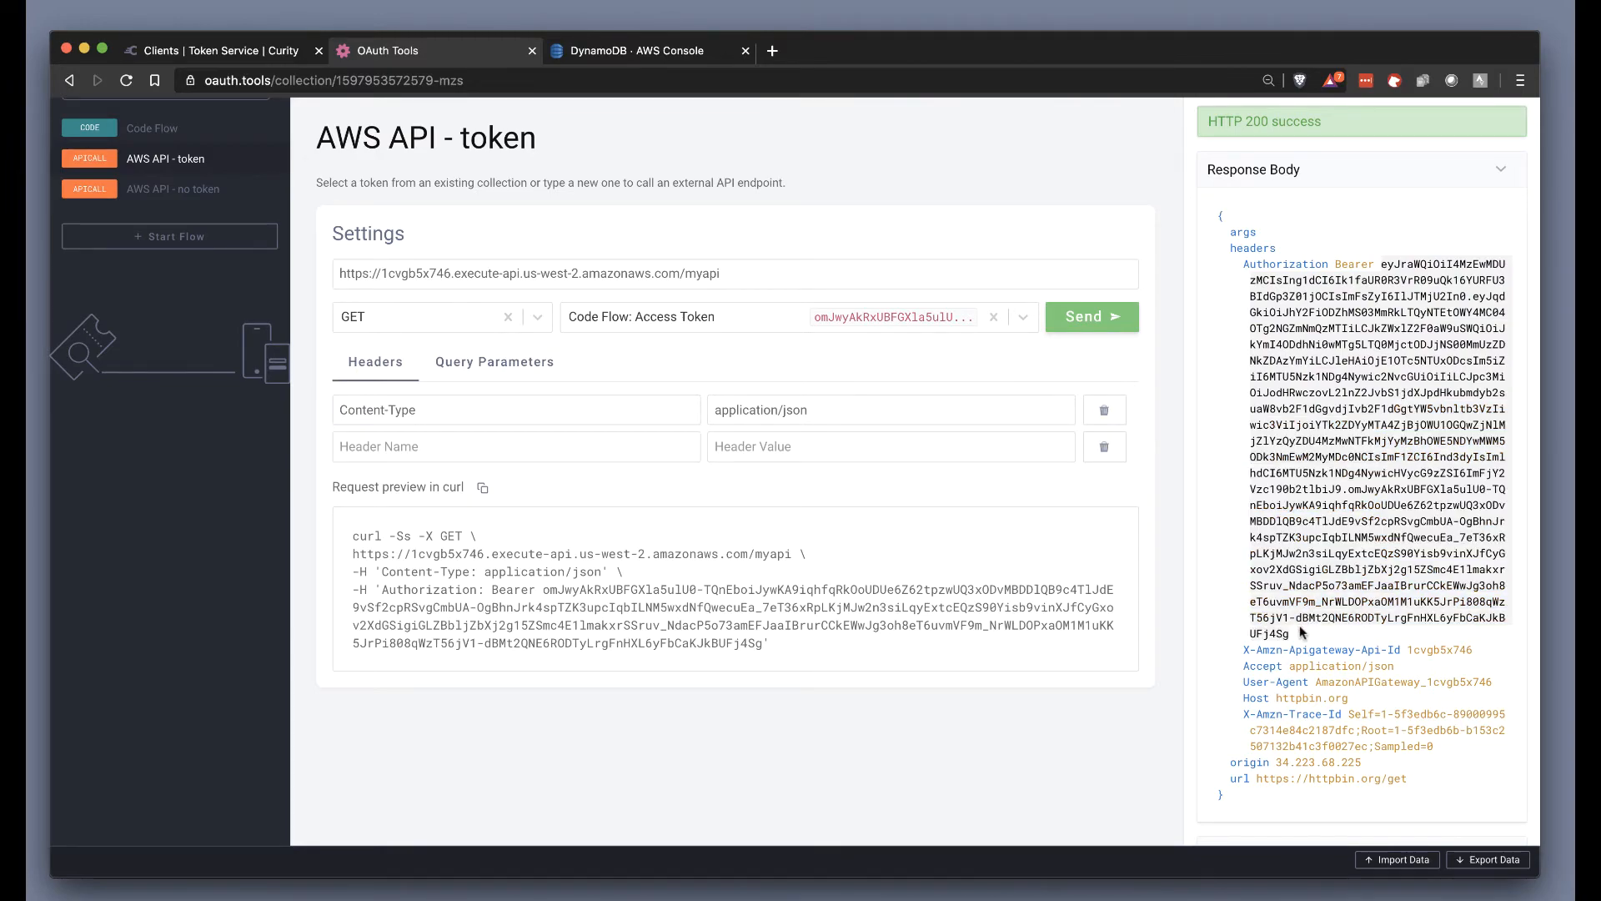
Start a Decode JWT flow, paste the copied access token into its token field, and review the decoded header and payload
left_click(184, 242)
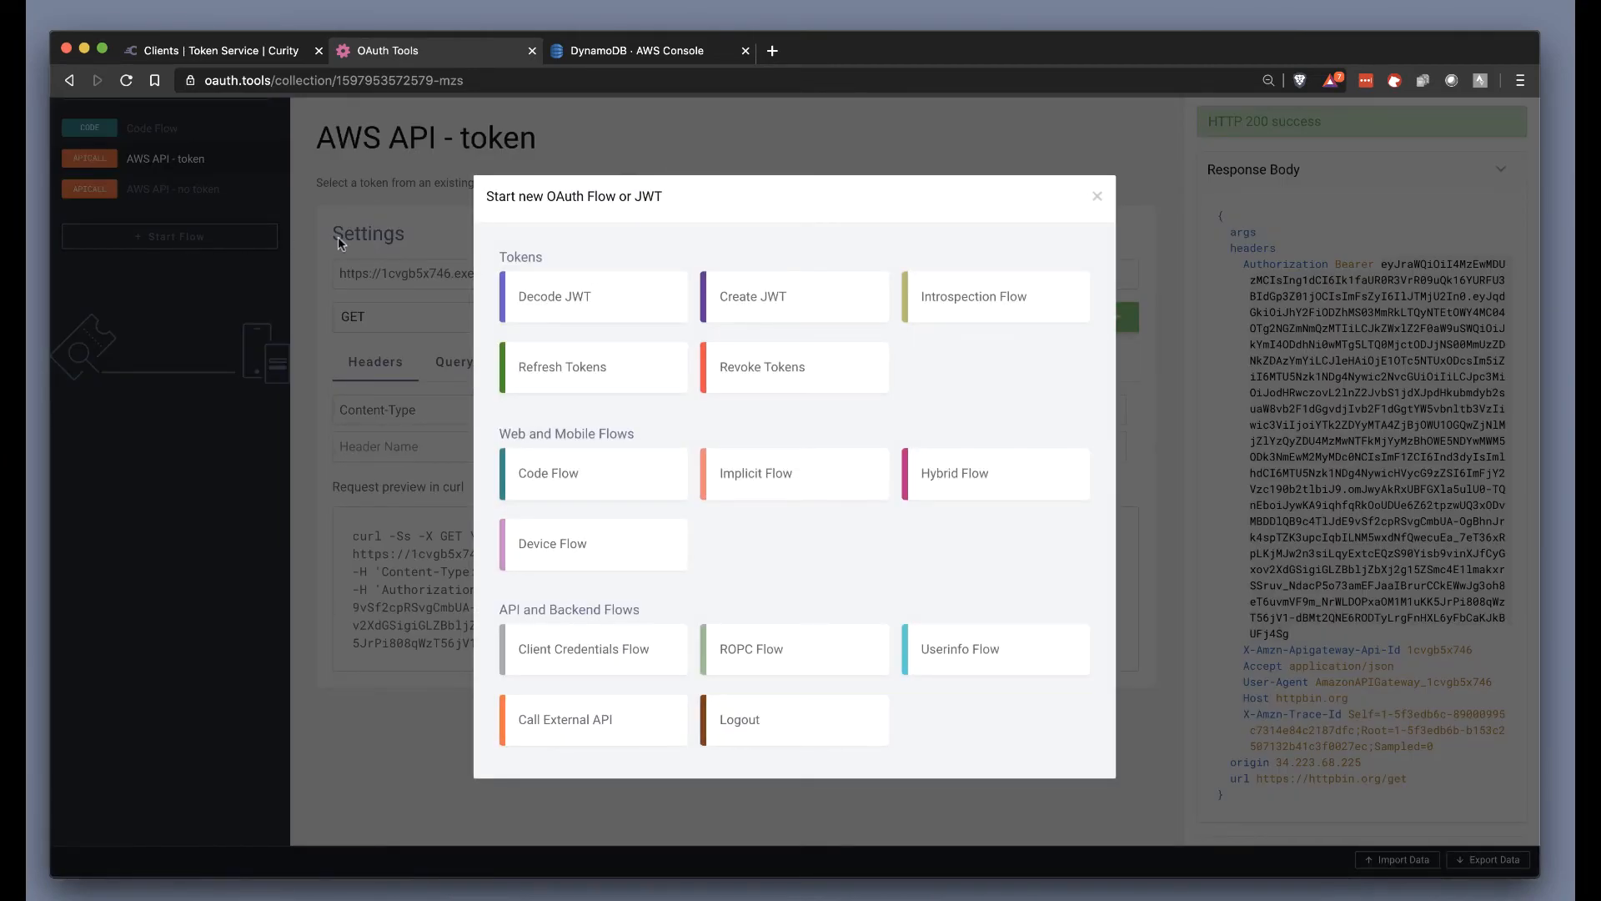
left_click(567, 298)
key("super+v")
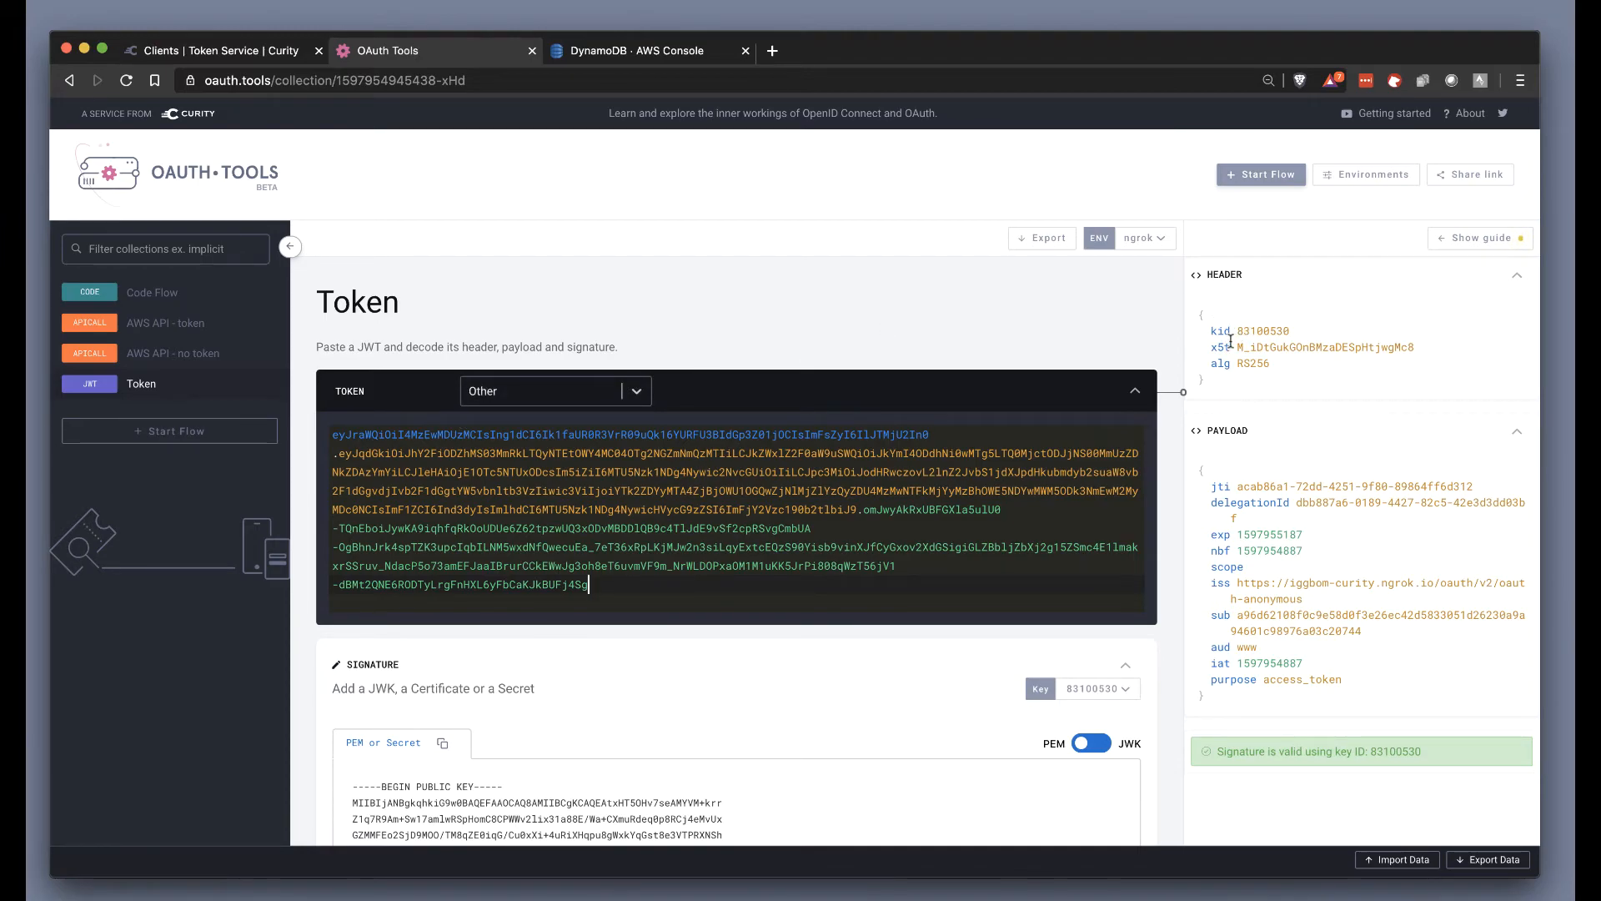
scroll(1230, 338, "down", 1)
scroll(1230, 340, "down", 2)
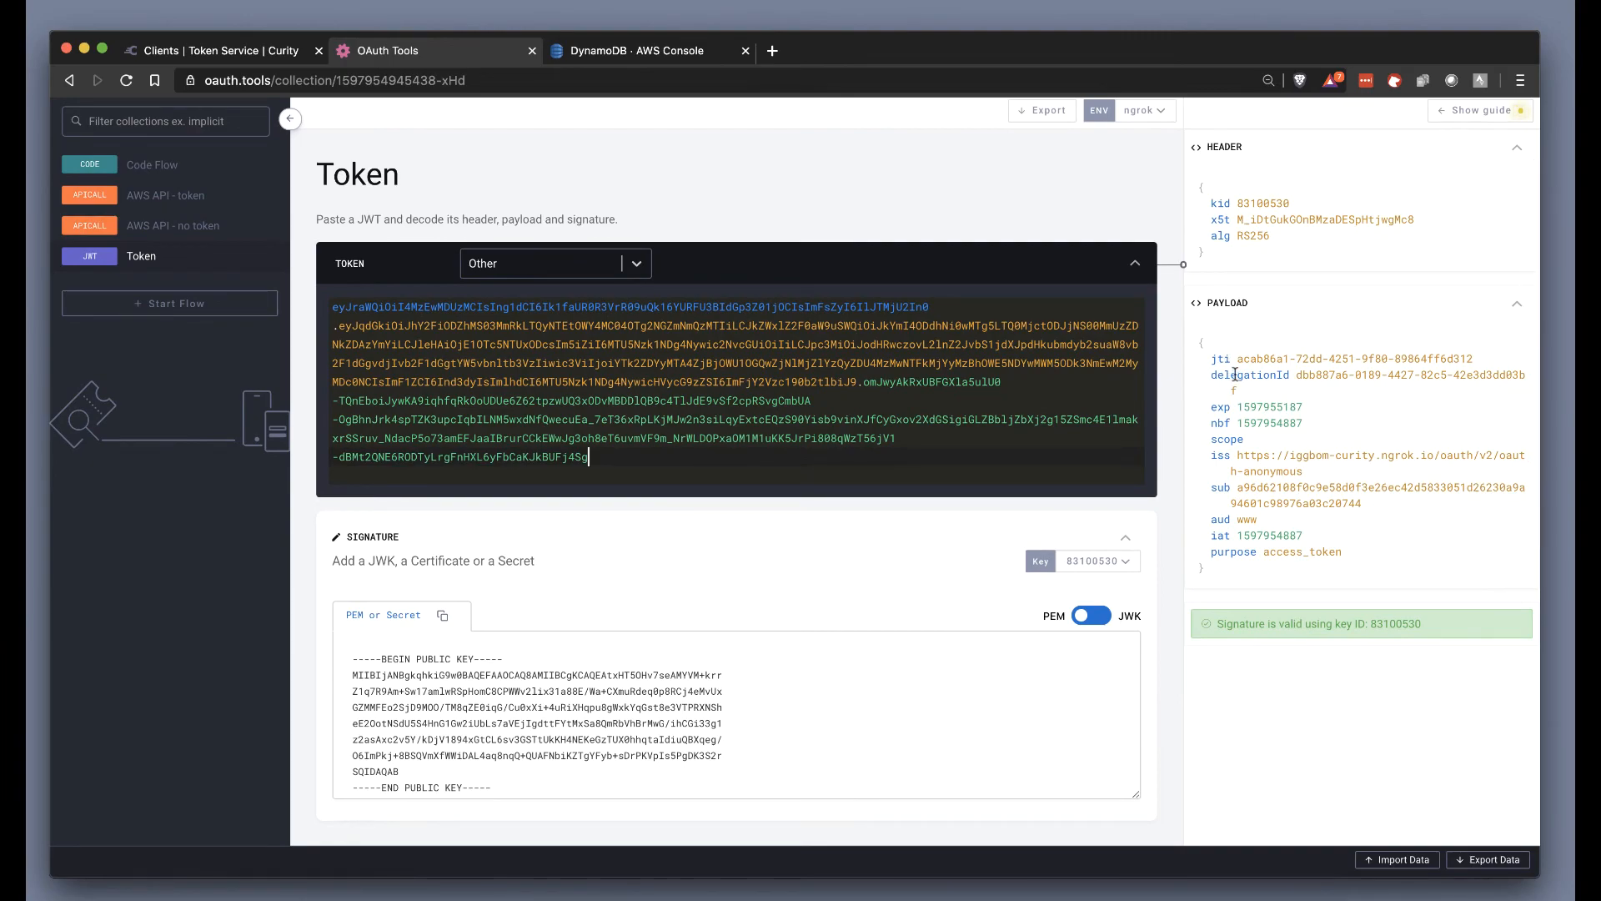
mouse_move(1237, 404)
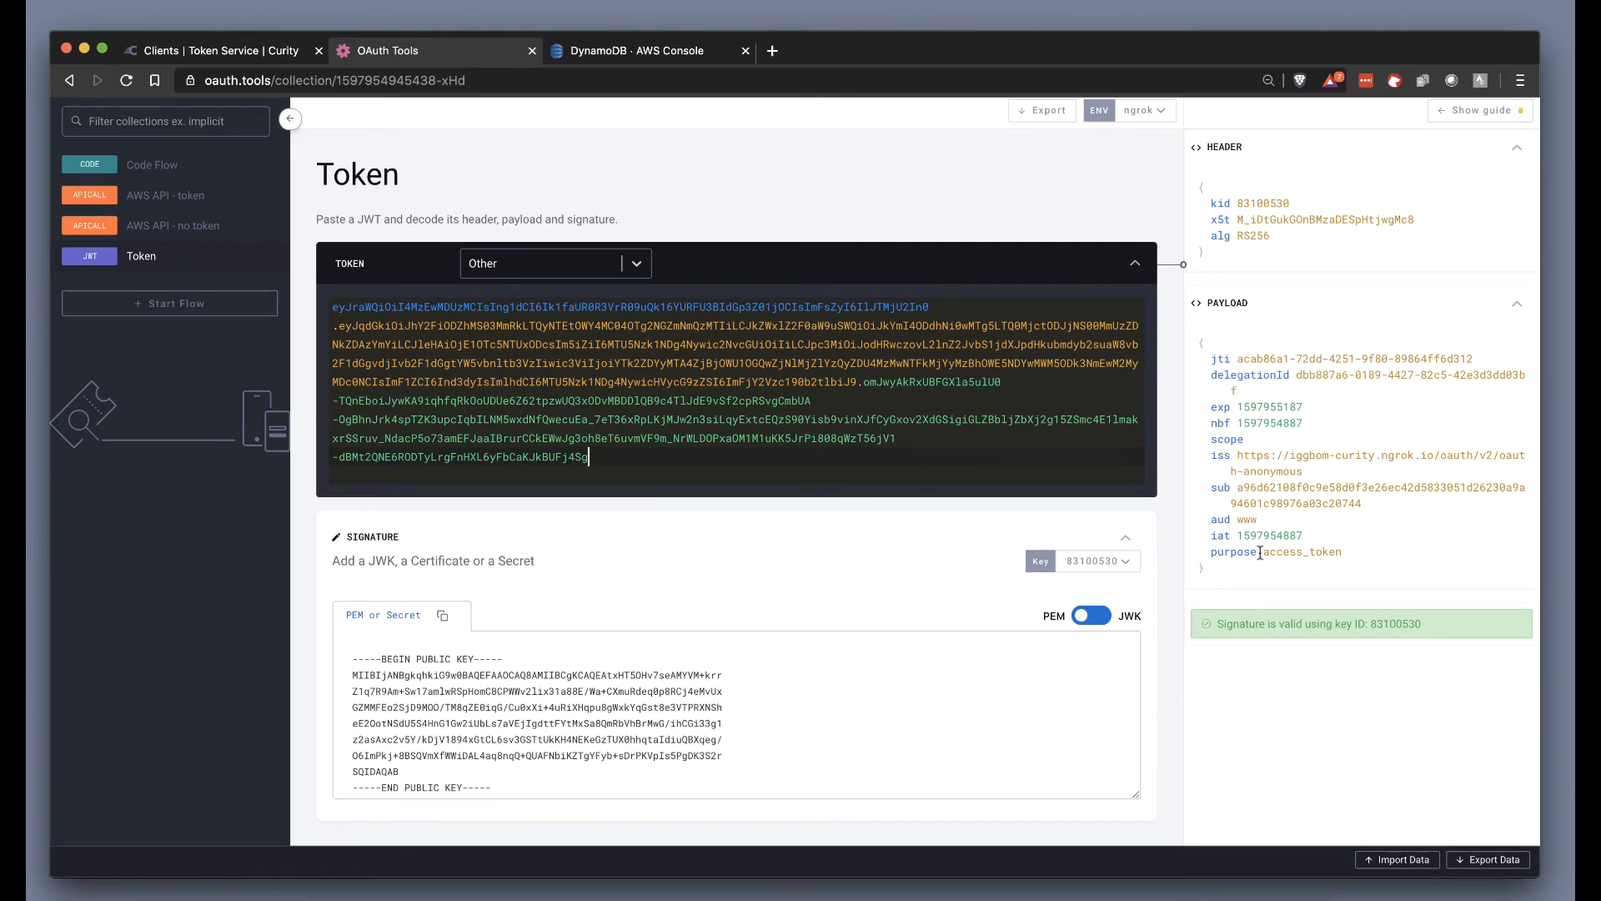